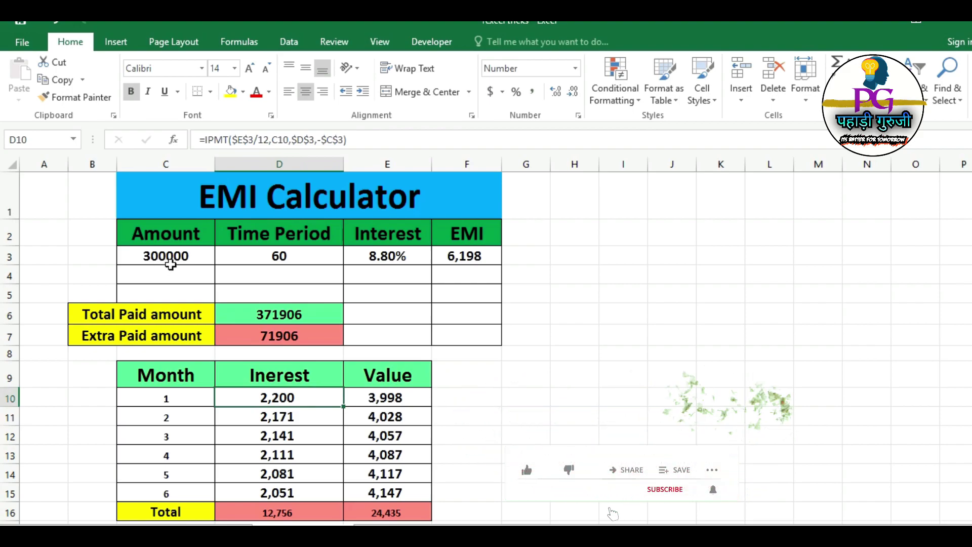
Review the 300000 loan amount, 60-month period, 8.8% rate, and the EMI and total-paid formulas
left_click(172, 262)
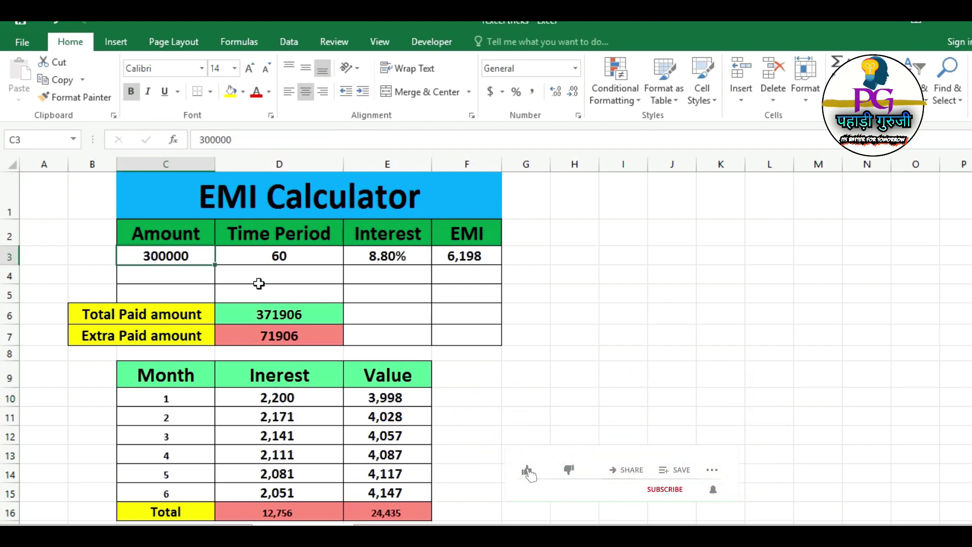
left_click(330, 263)
left_click(379, 255)
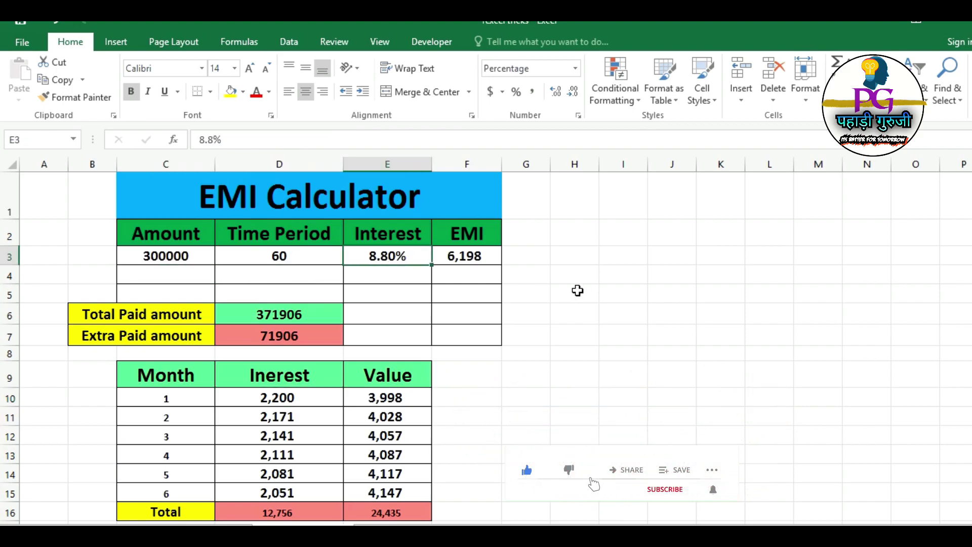
left_click(470, 257)
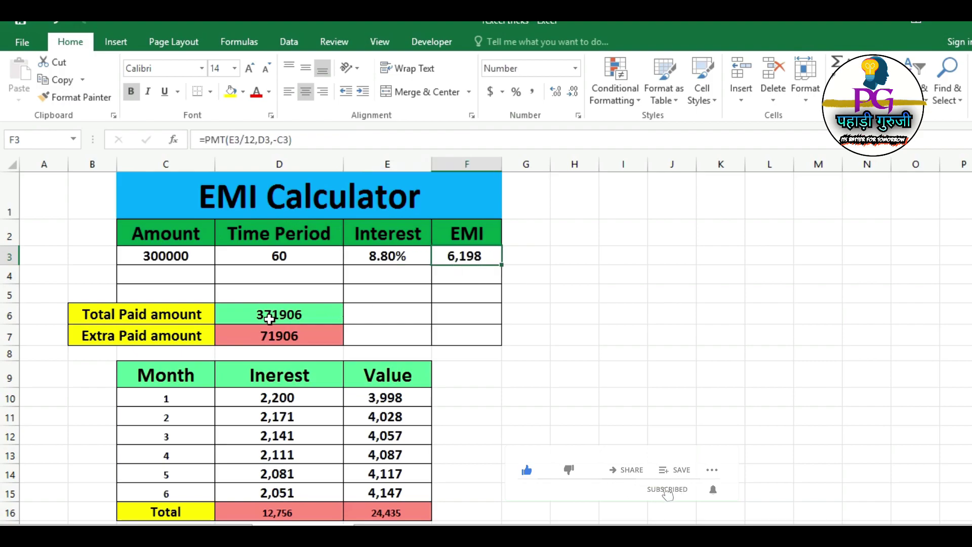
left_click_drag(269, 318, 267, 337)
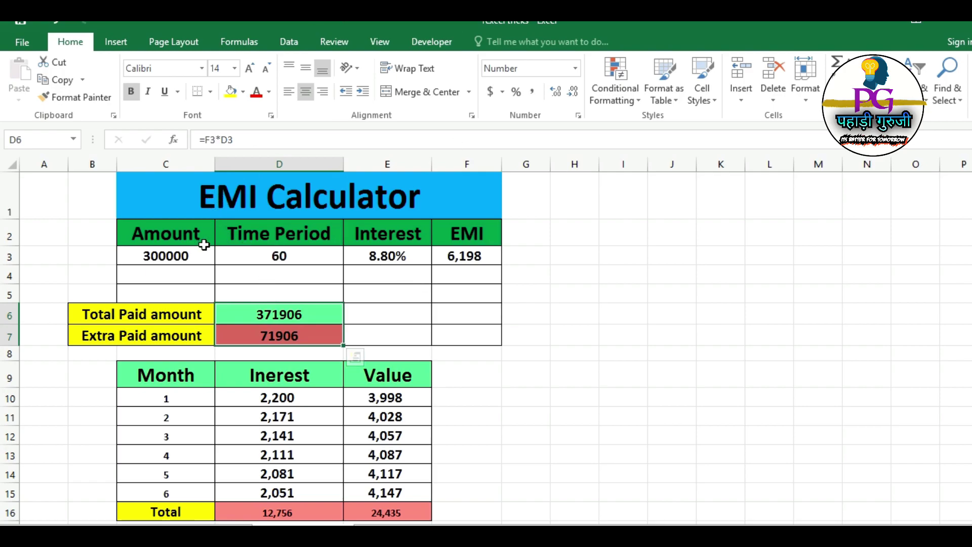
left_click(459, 261)
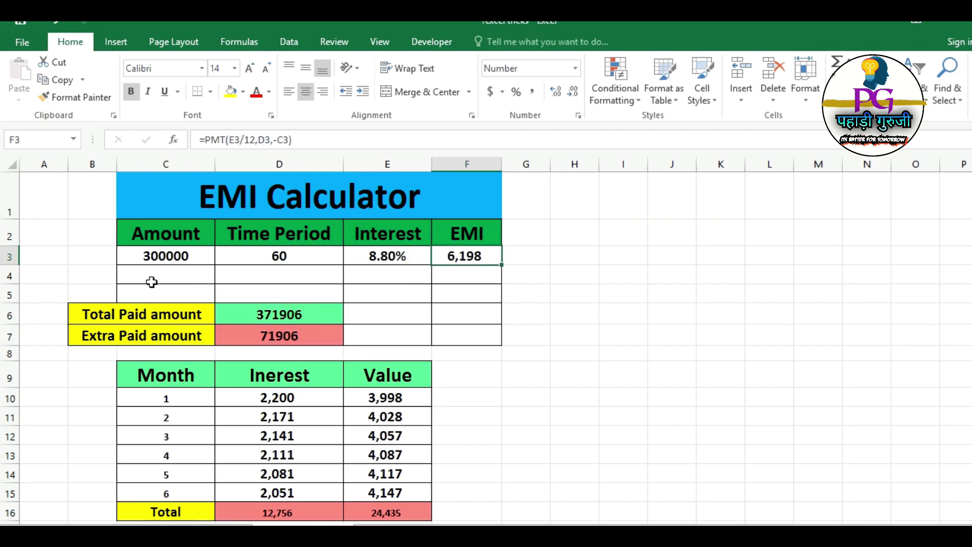
left_click(133, 262)
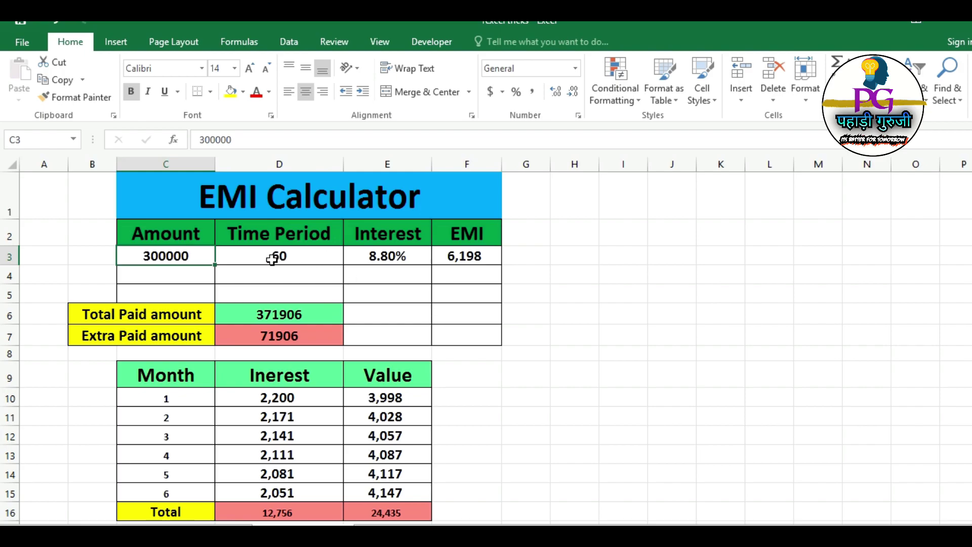
left_click(272, 259)
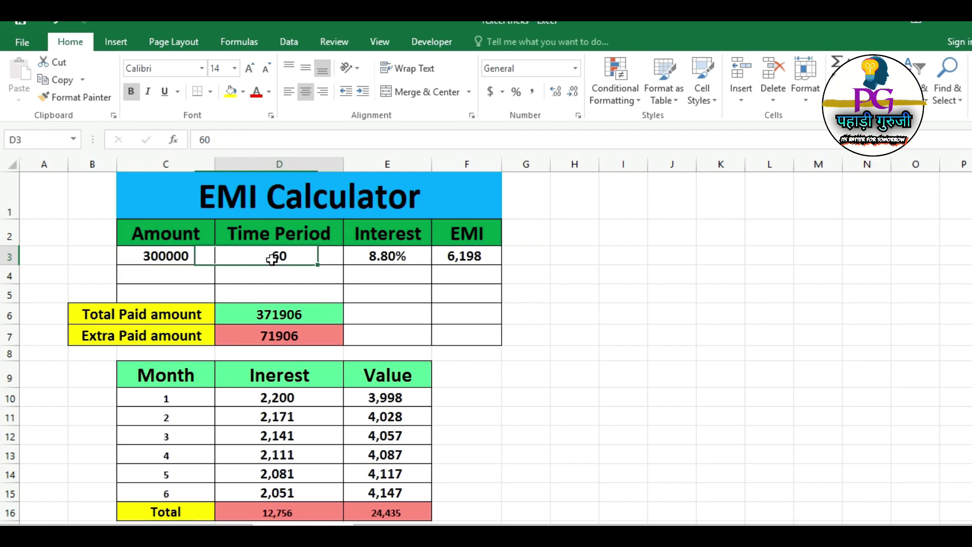
left_click(381, 263)
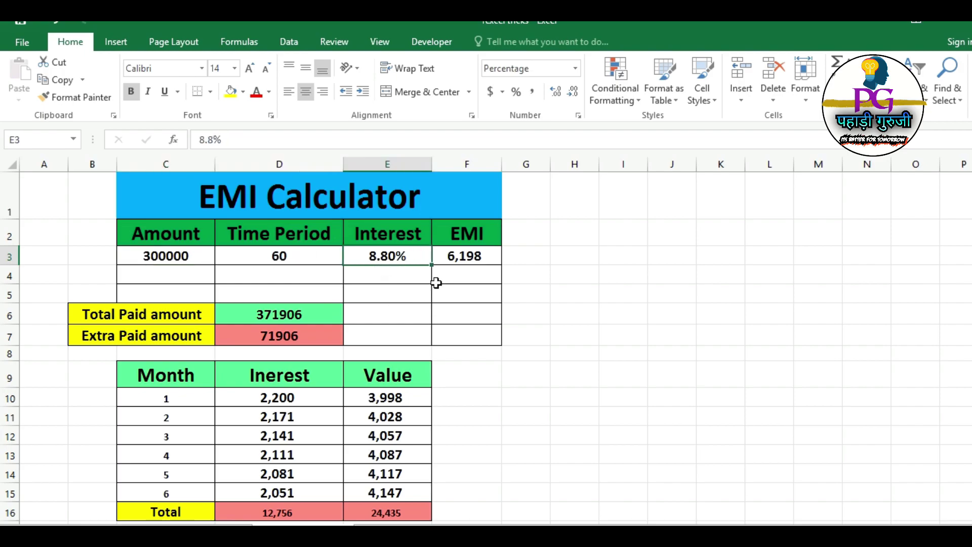
left_click(474, 258)
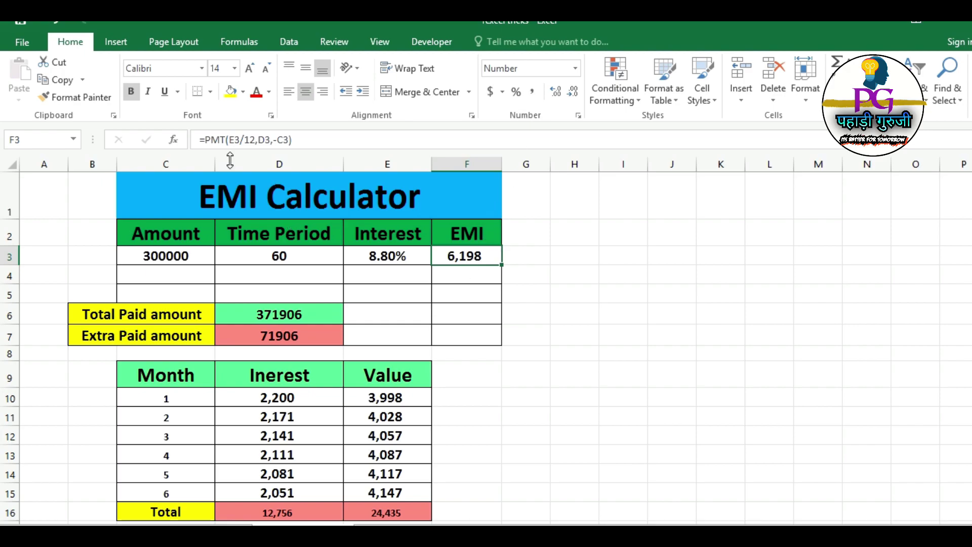
left_click_drag(320, 142, 203, 146)
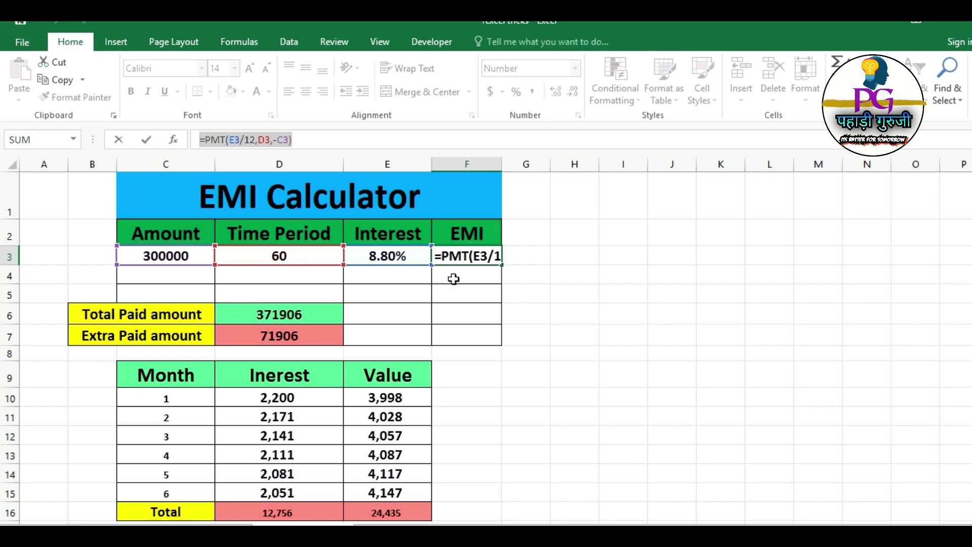
Retype the EMI formula in F3 as =PMT(E3/12,D3,-C3), giving 6,198
key("BackSpace")
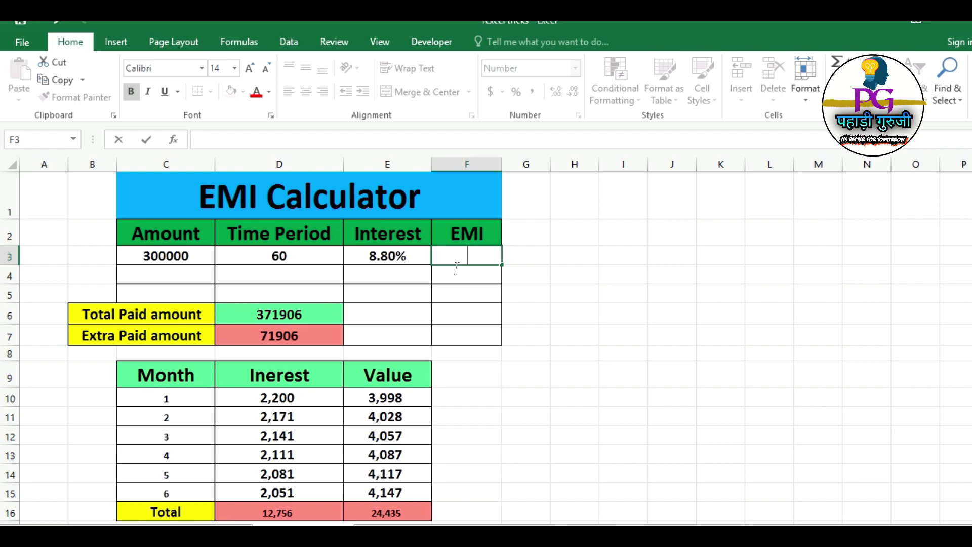
type("=")
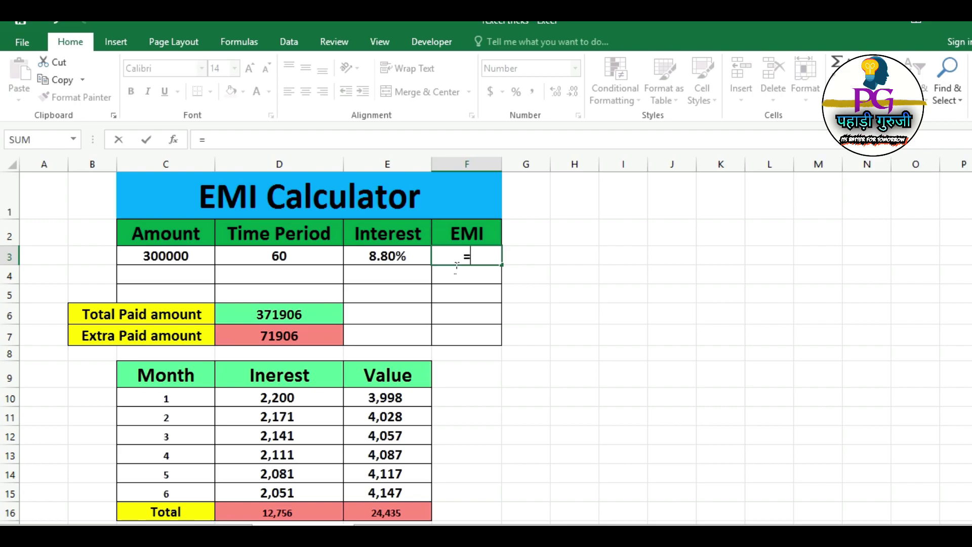
type("pm")
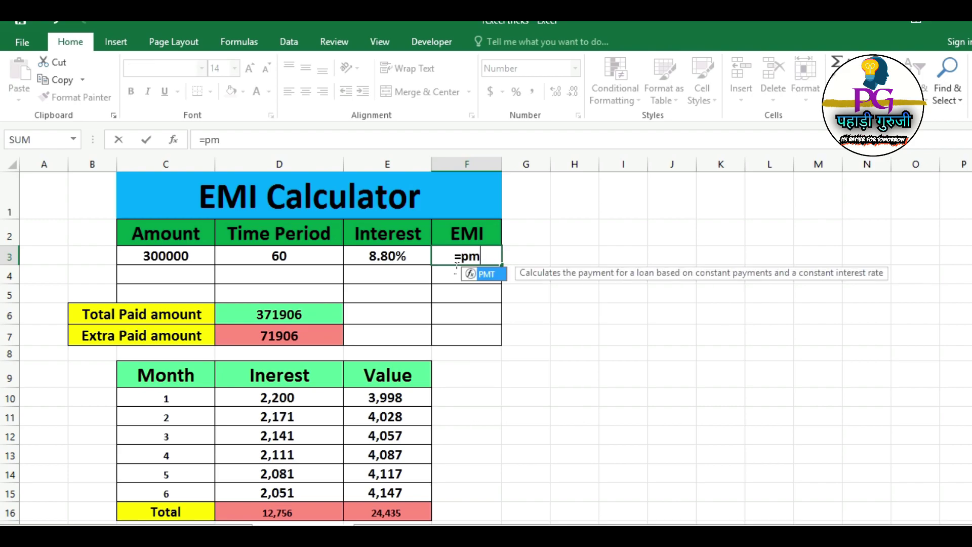
type("t")
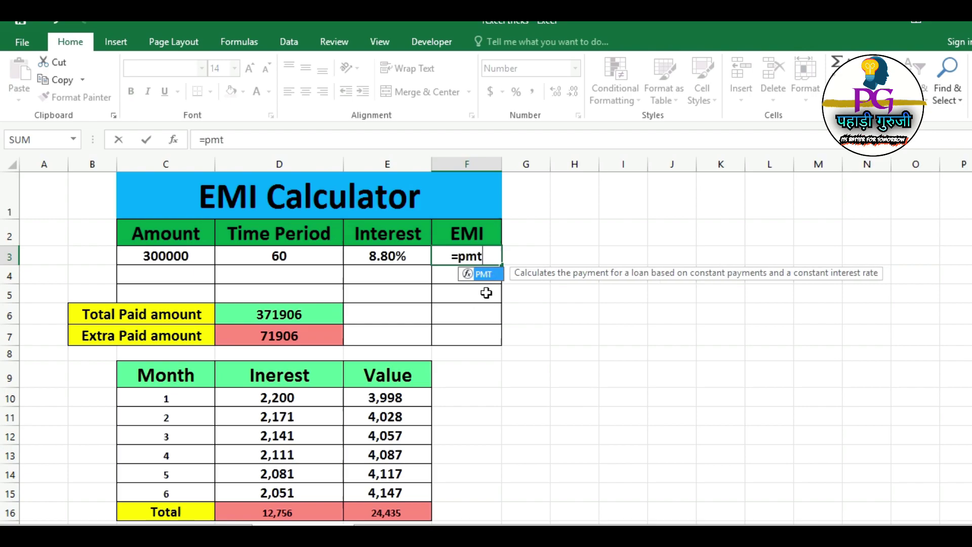
double_click(485, 276)
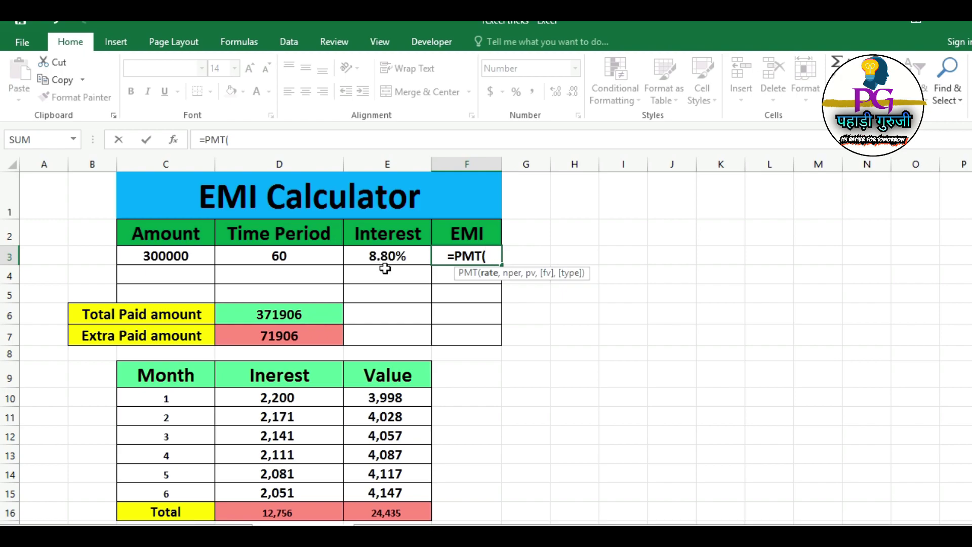
left_click(385, 265)
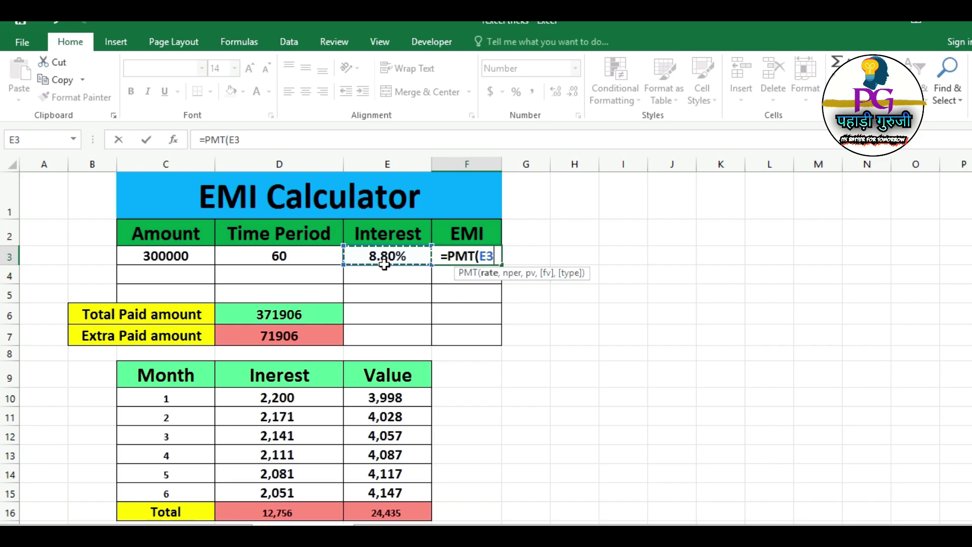
type("/12")
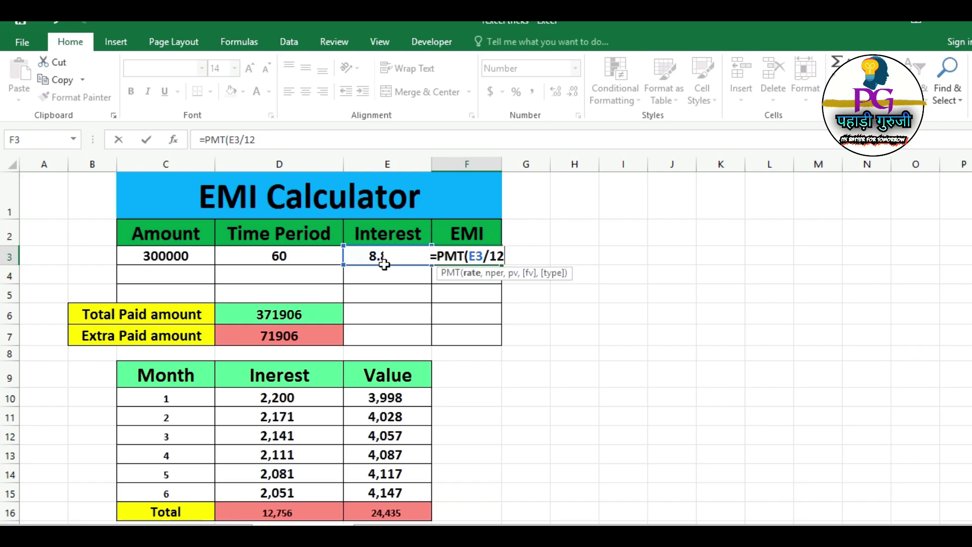
type(",")
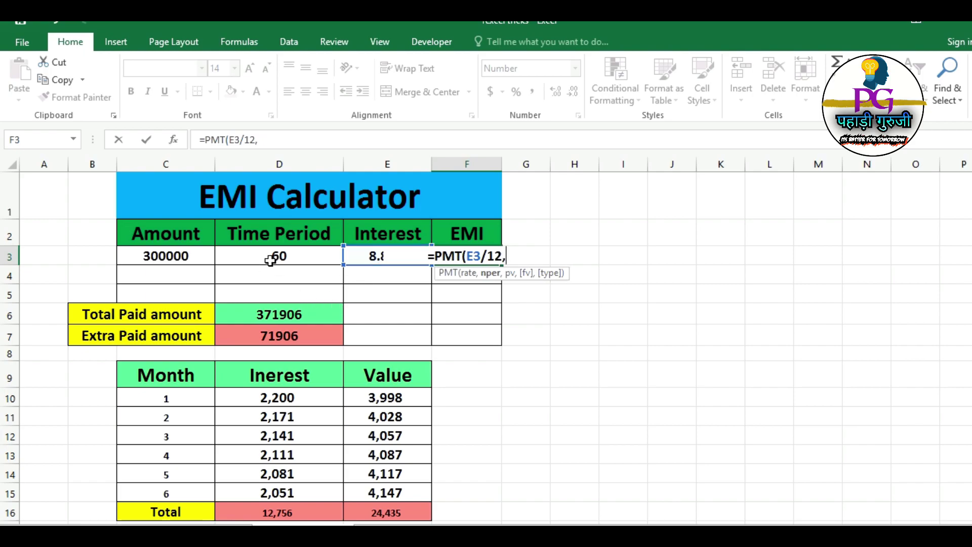
left_click(270, 260)
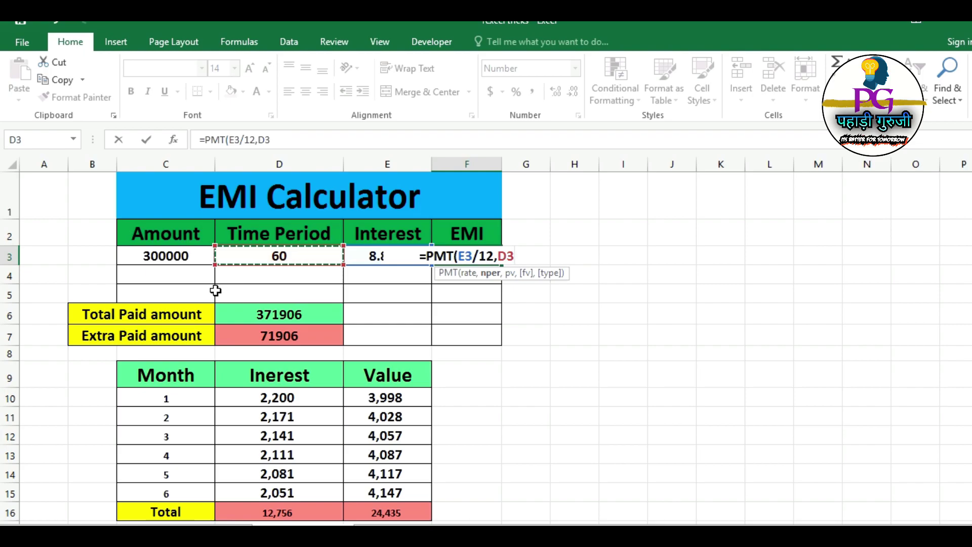
type(",")
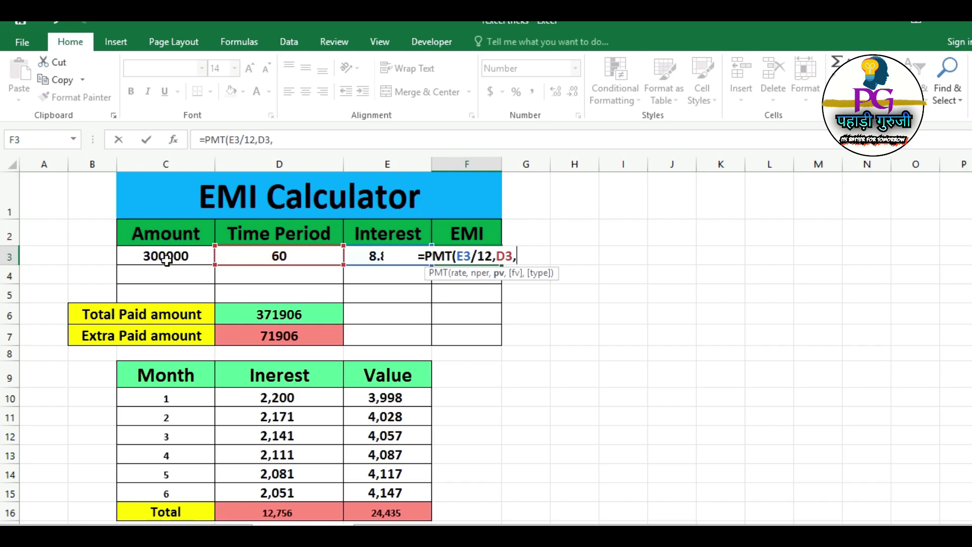
type("-")
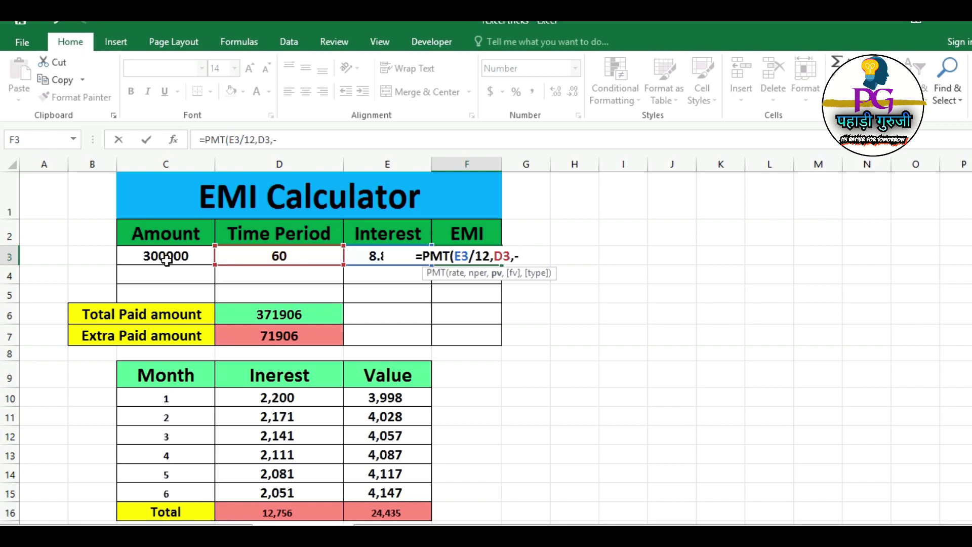
left_click(166, 258)
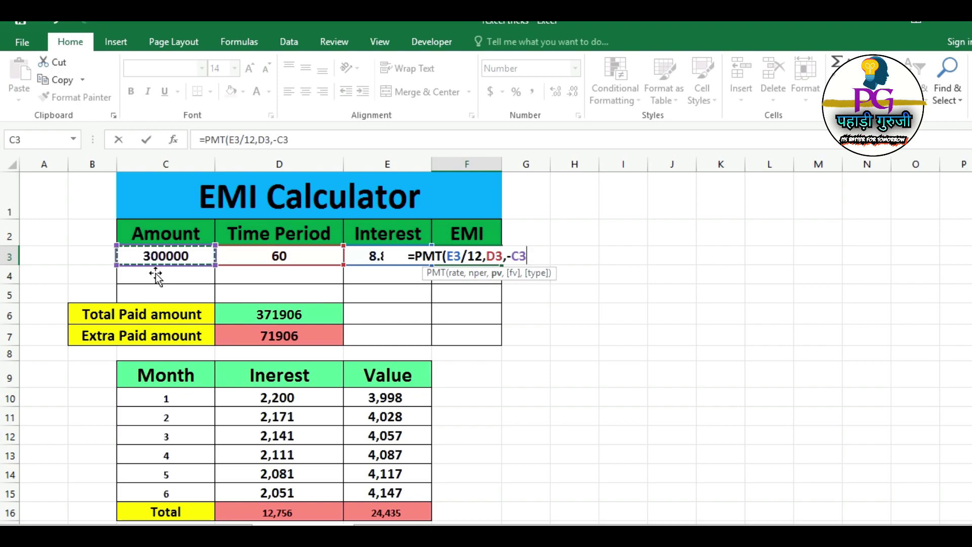
type(")")
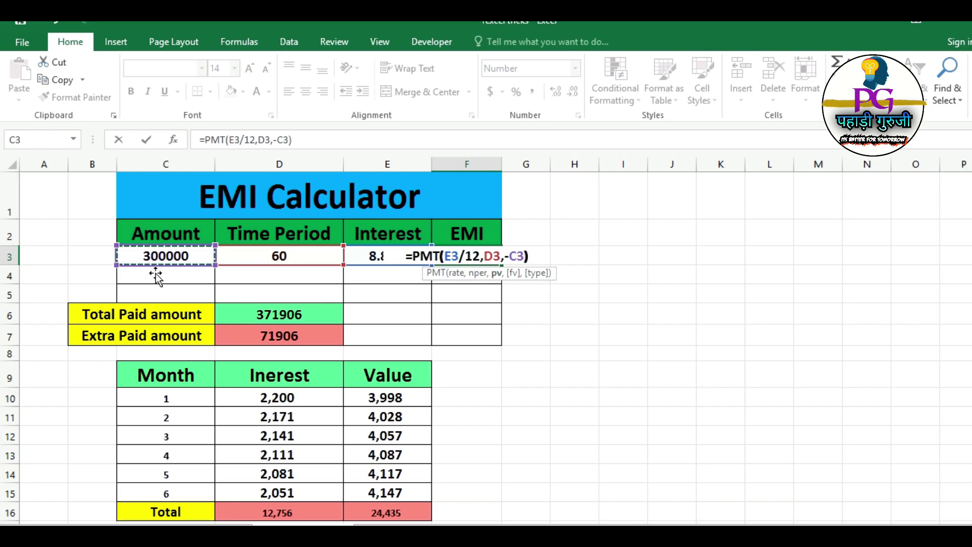
key("Return")
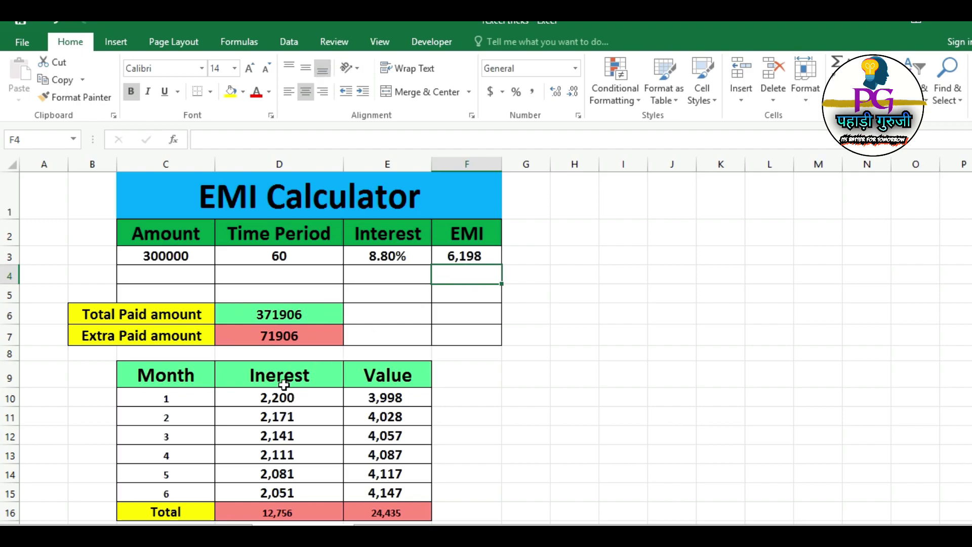
Check the IPMT and PPMT formulas, then clear the month 1–6 figures in D10:E15
left_click(265, 403)
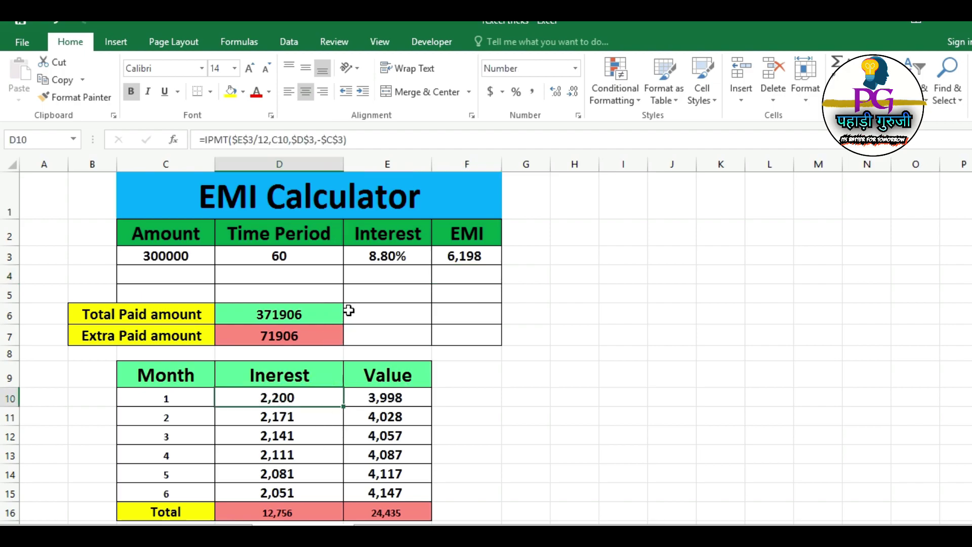
left_click(369, 435)
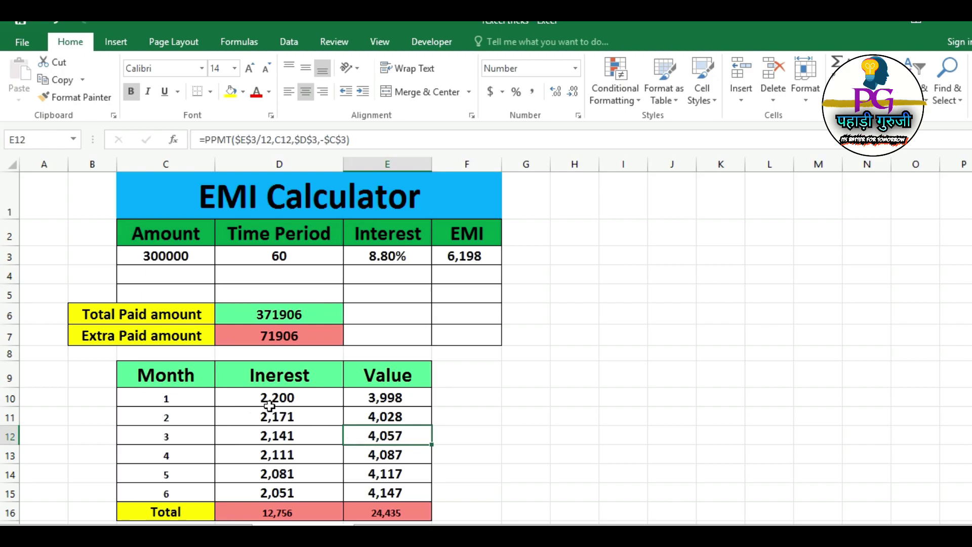
left_click_drag(270, 406, 359, 497)
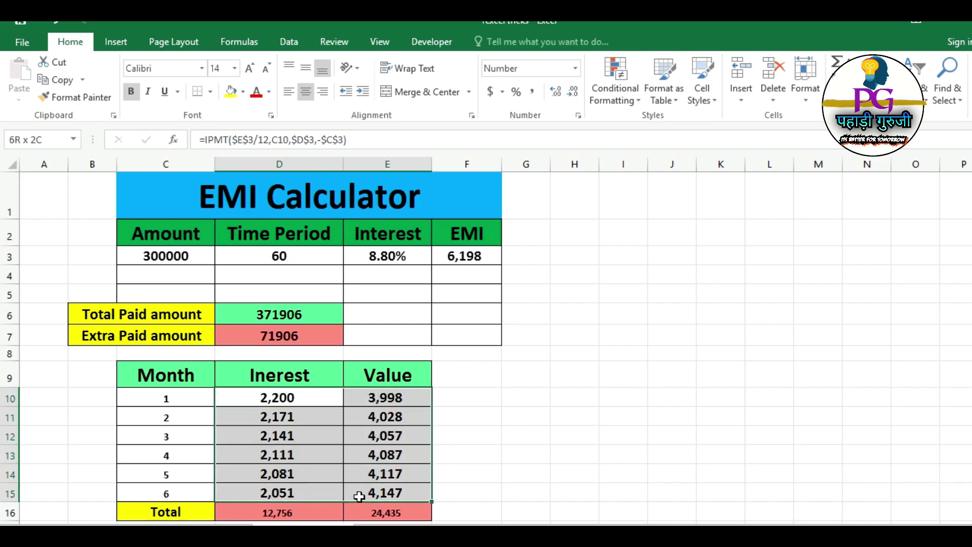
left_click_drag(359, 497, 359, 496)
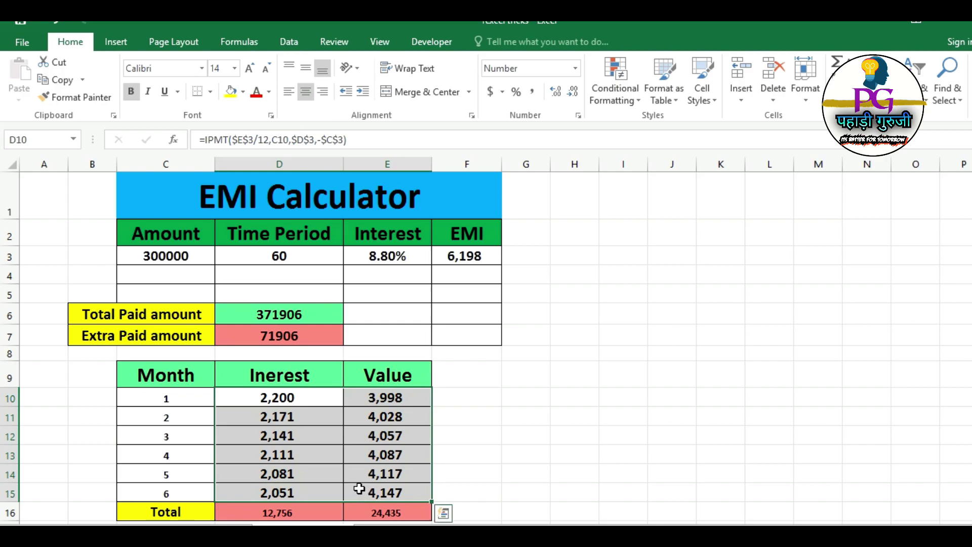
key("Delete")
Enter =IPMT(E3/12,C10,D3,-C3) in D10 for a month 1 interest of 2,200
left_click(286, 403)
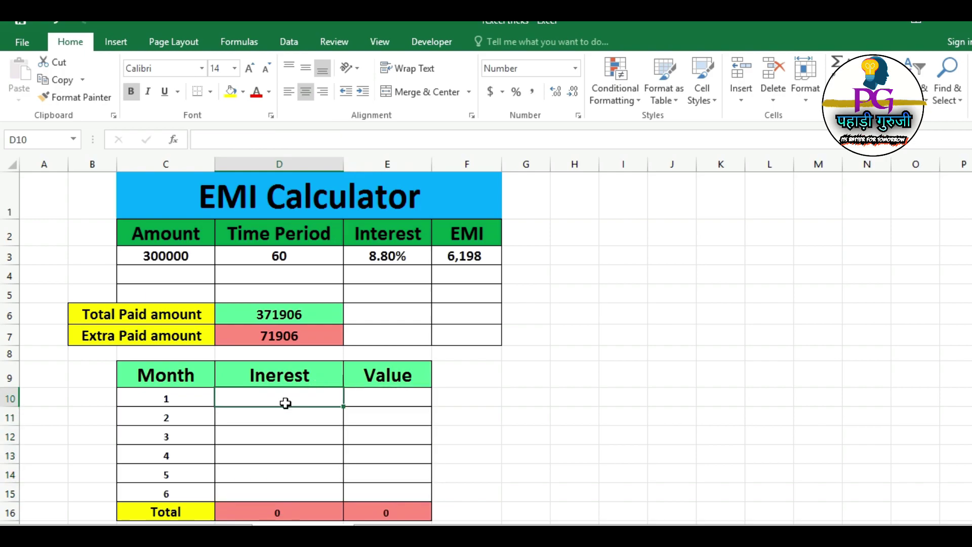
type("=")
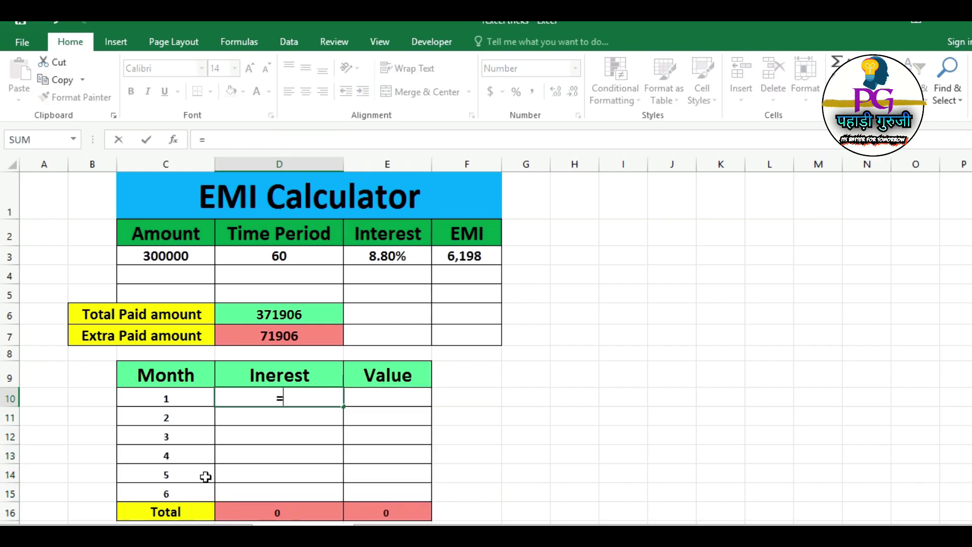
type("ip")
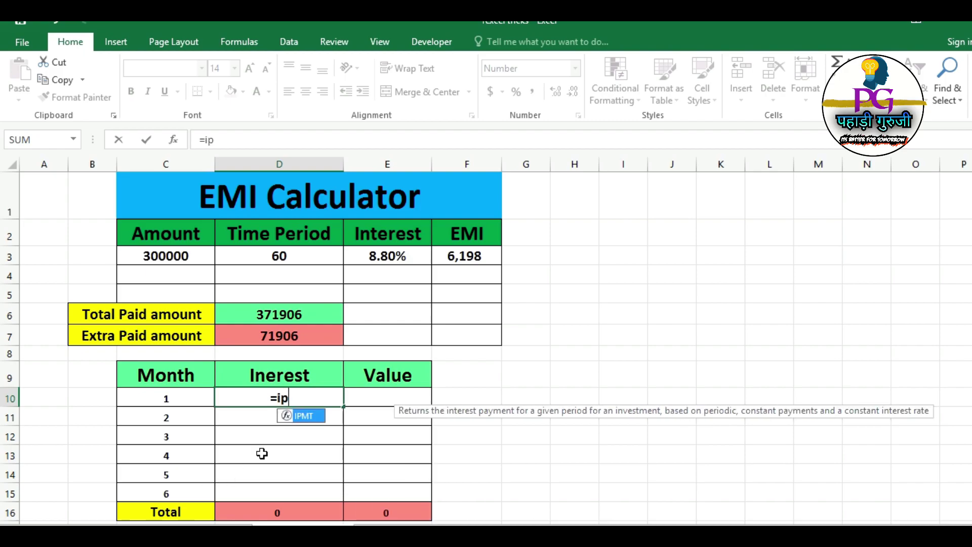
double_click(299, 411)
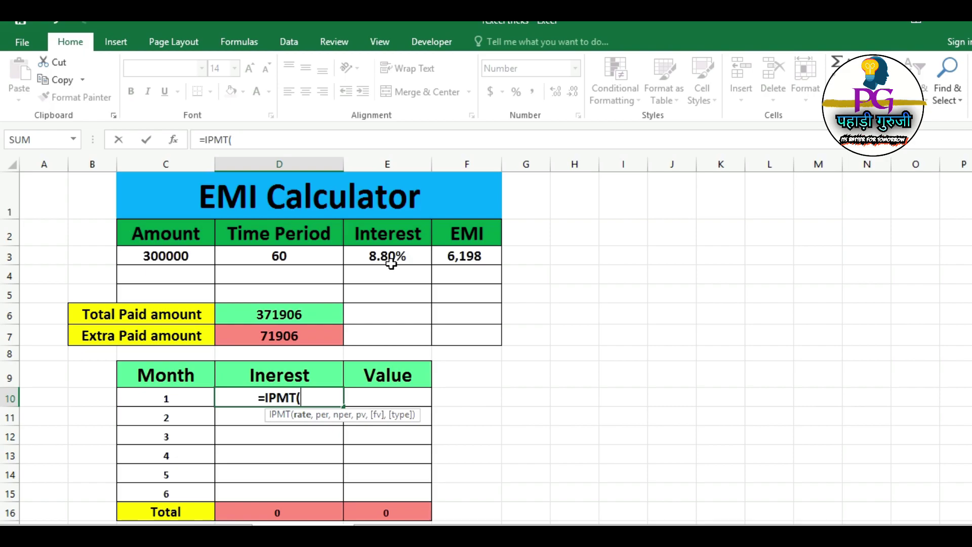
left_click(391, 263)
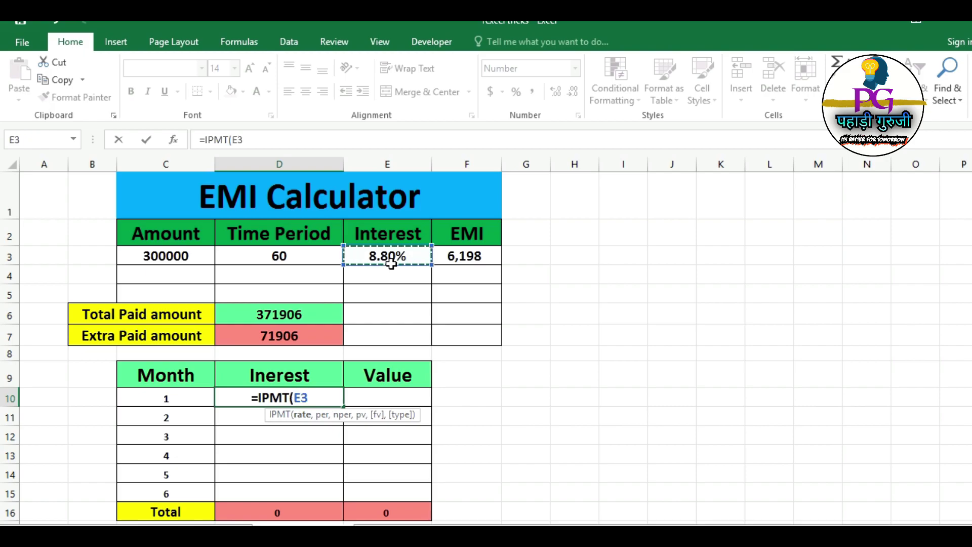
type("/12")
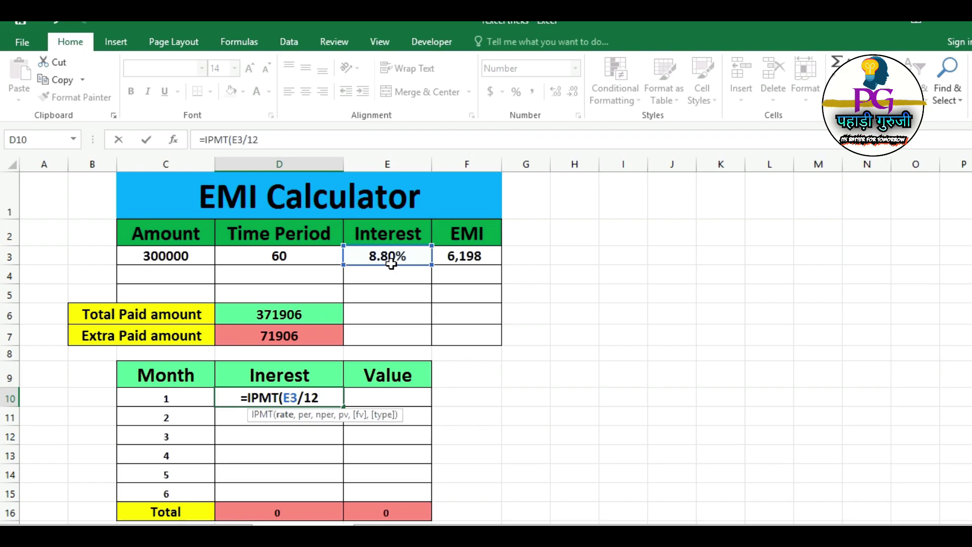
type(",")
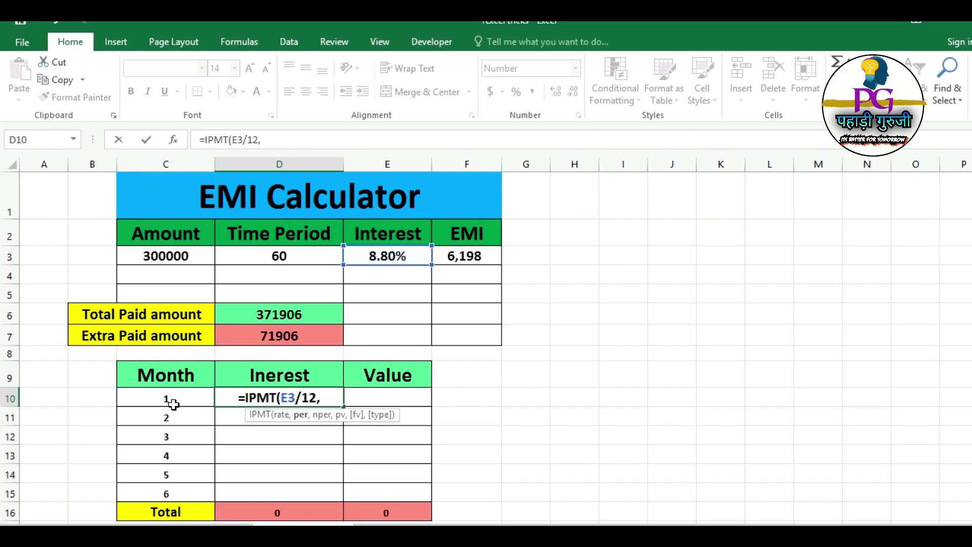
left_click(173, 403)
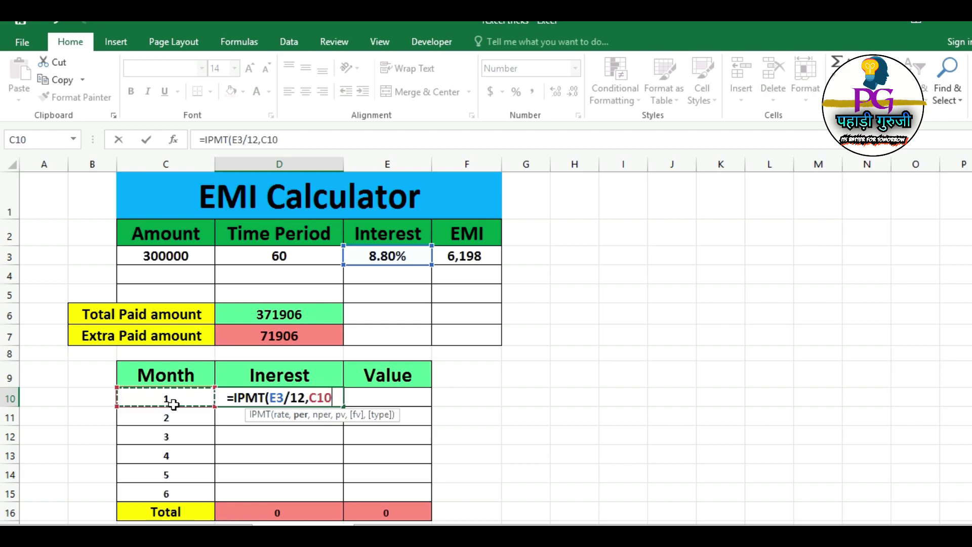
type(",")
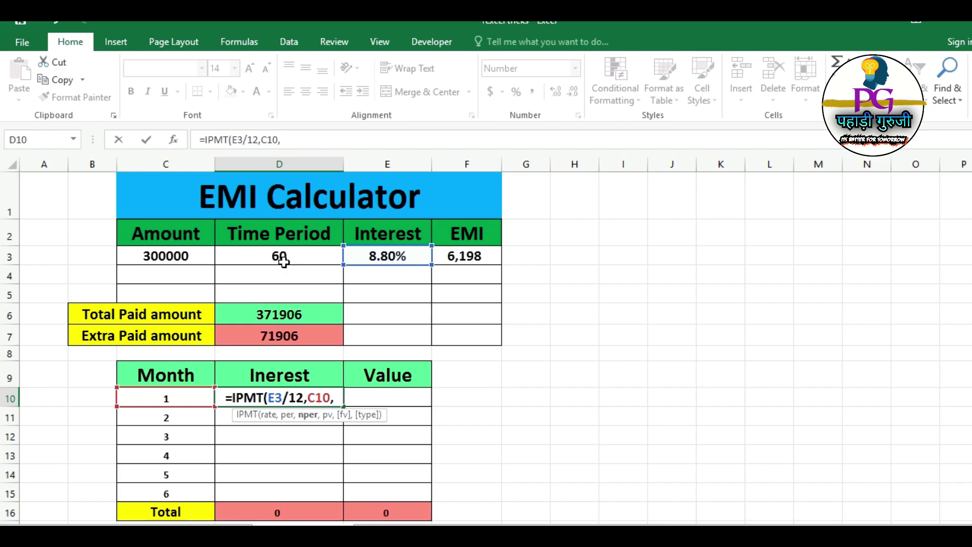
left_click(284, 261)
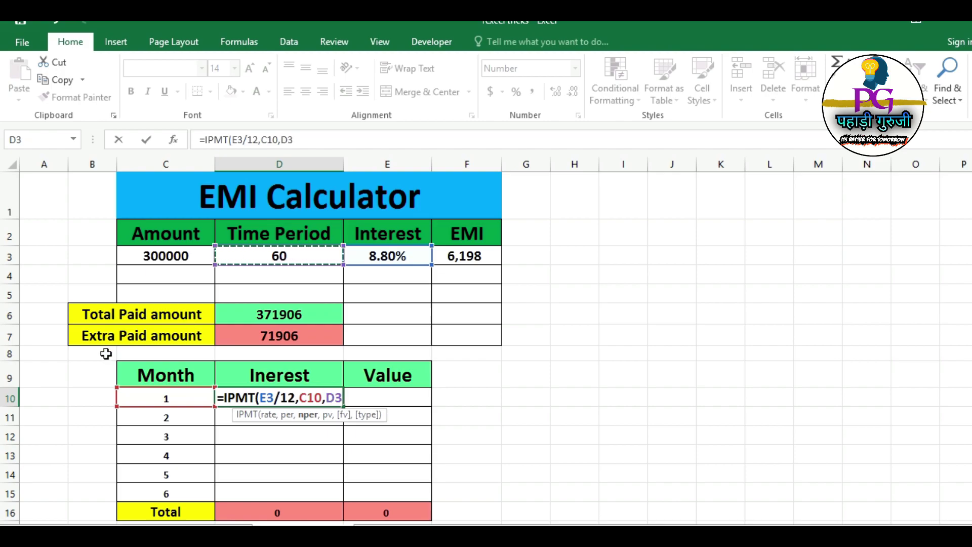
type(",")
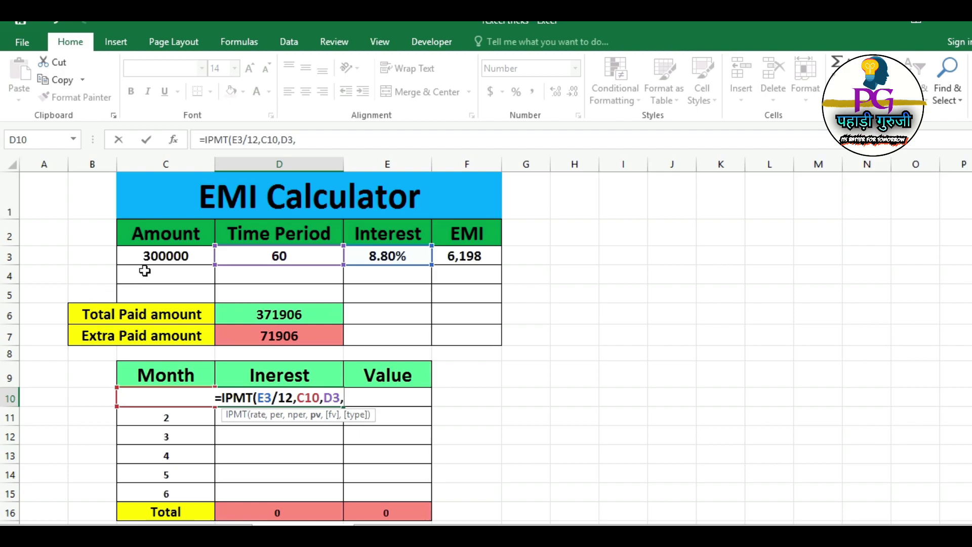
type("-")
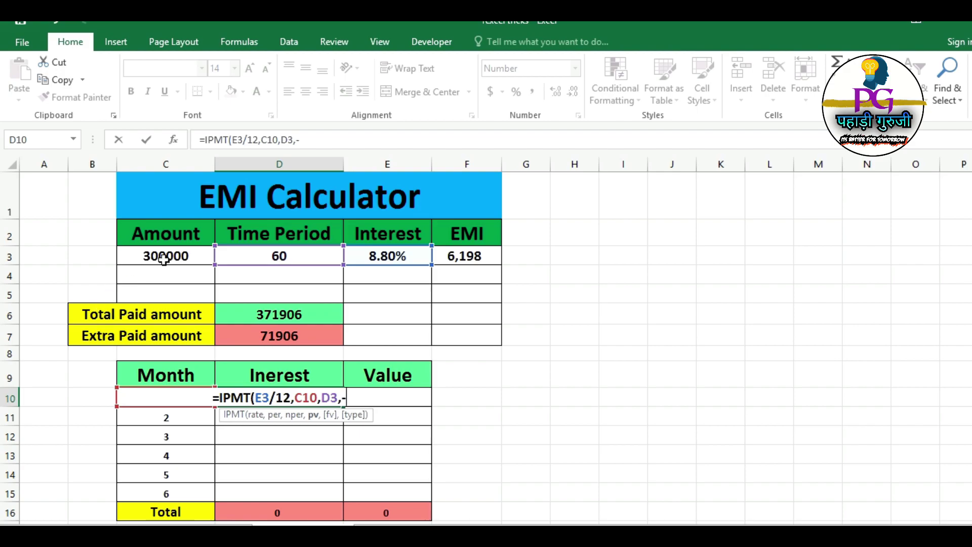
left_click(163, 260)
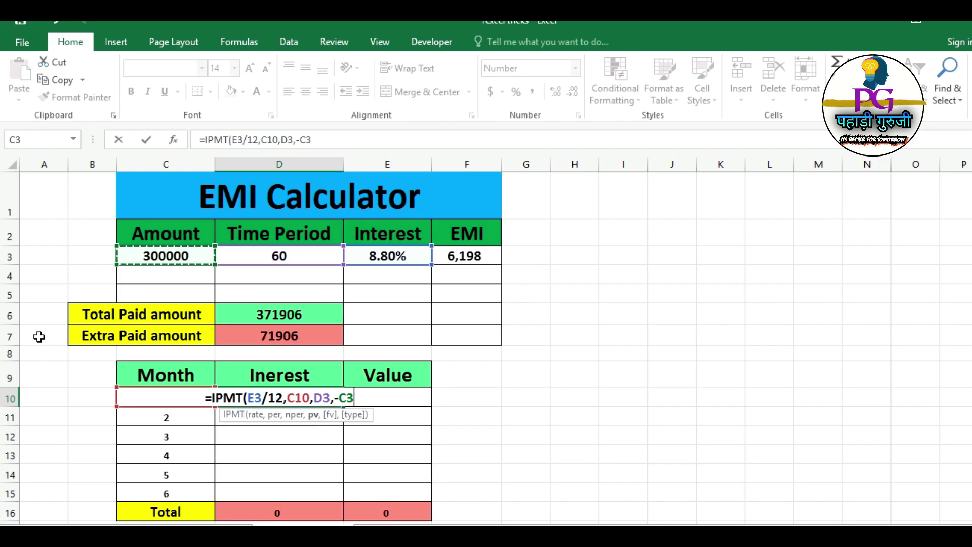
type(")")
key("ctrl+Return")
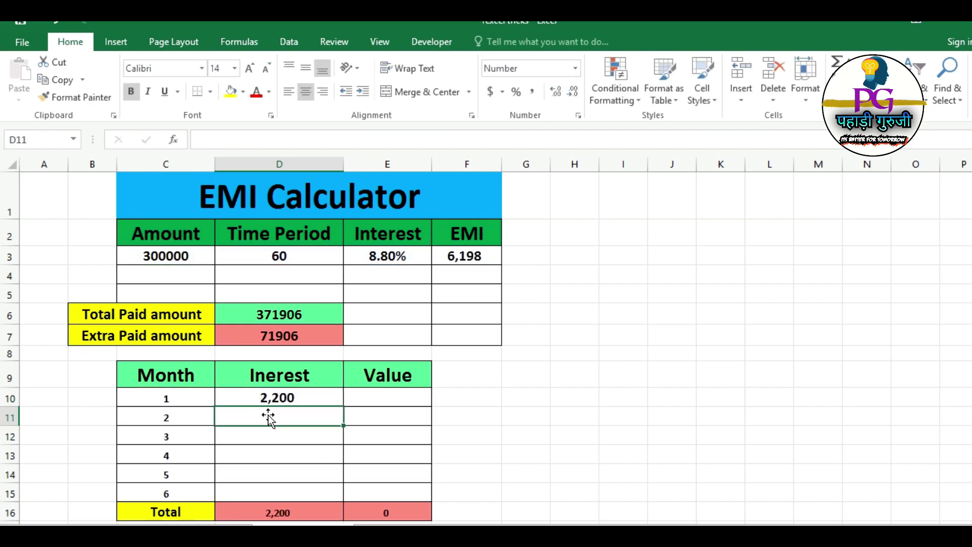
left_click(280, 402)
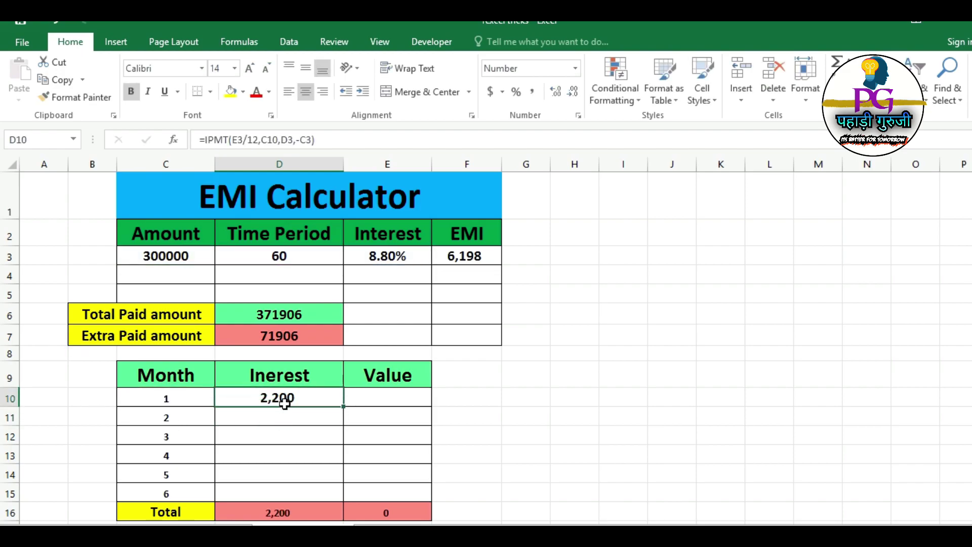
Enter =PPMT(E3/12,C10,D3,-C3) in E10 for a month 1 principal of 3,998
left_click(393, 401)
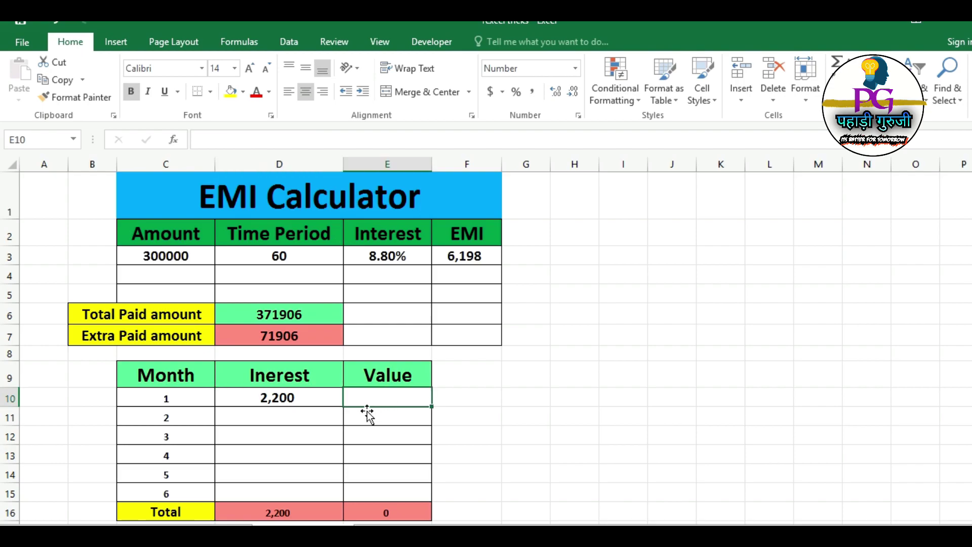
type("=")
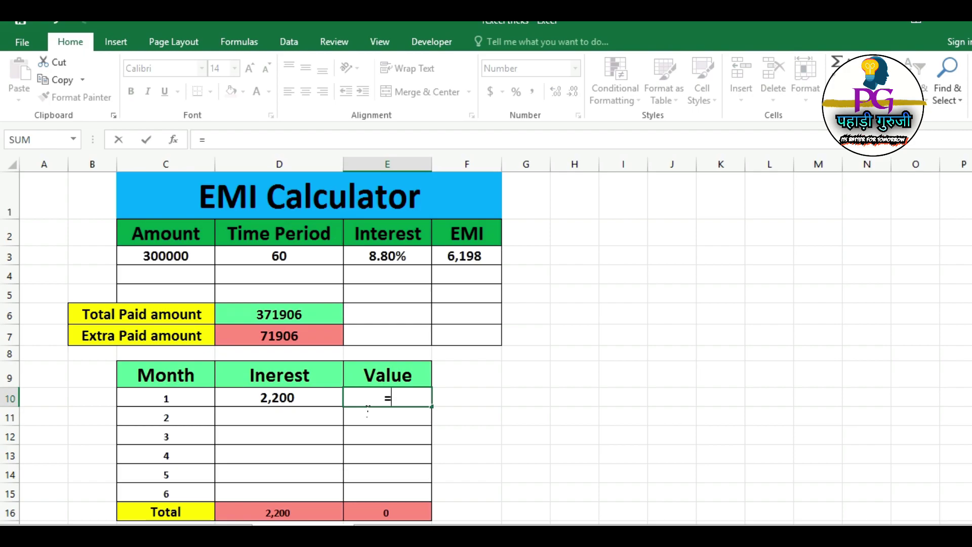
type("pp")
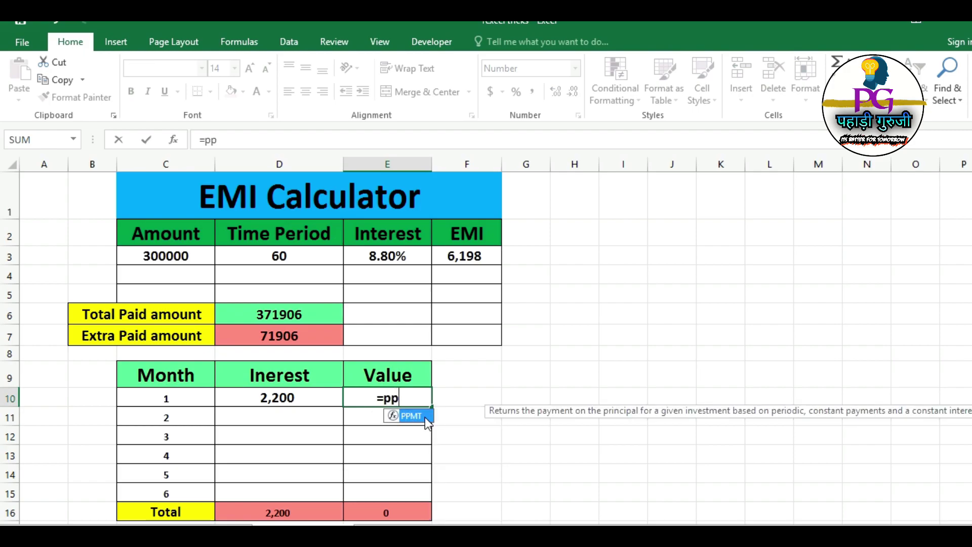
double_click(417, 414)
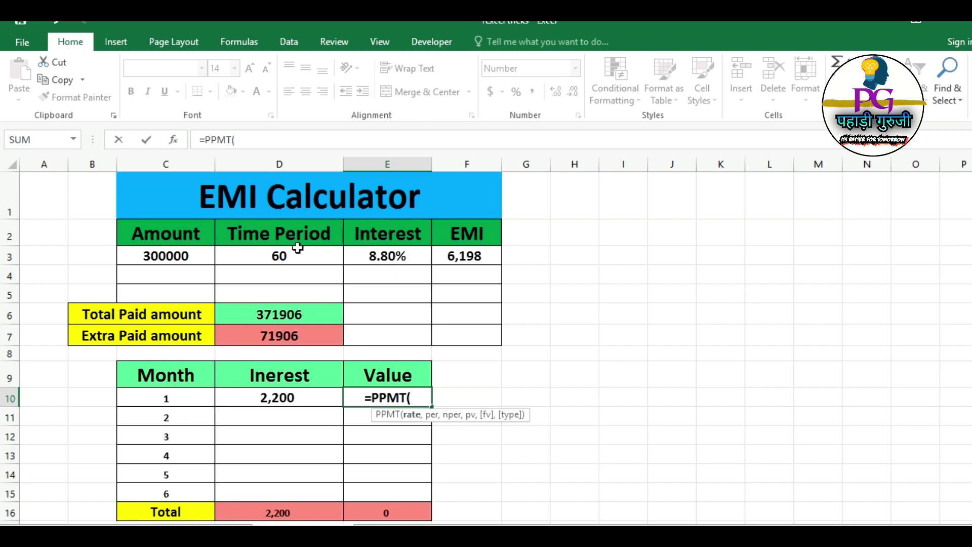
left_click(395, 259)
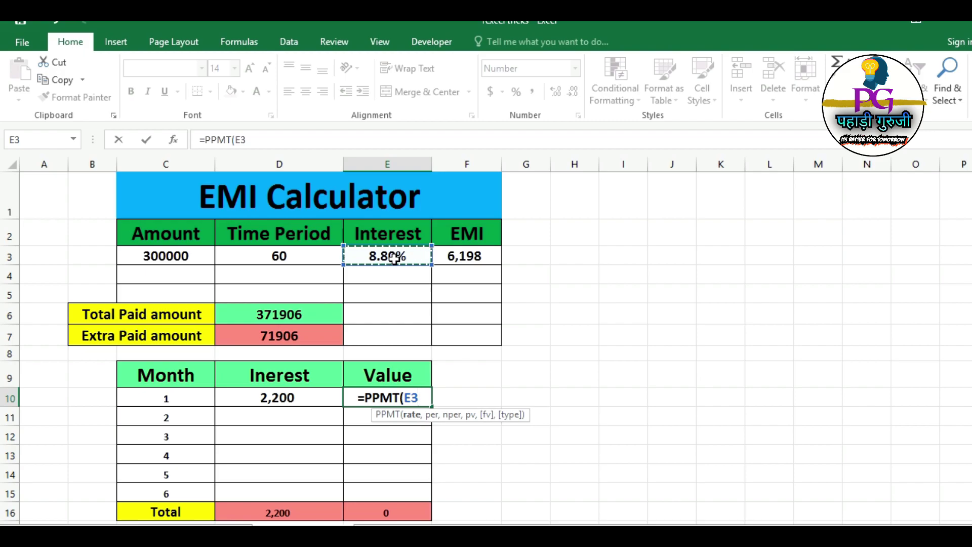
type("/12")
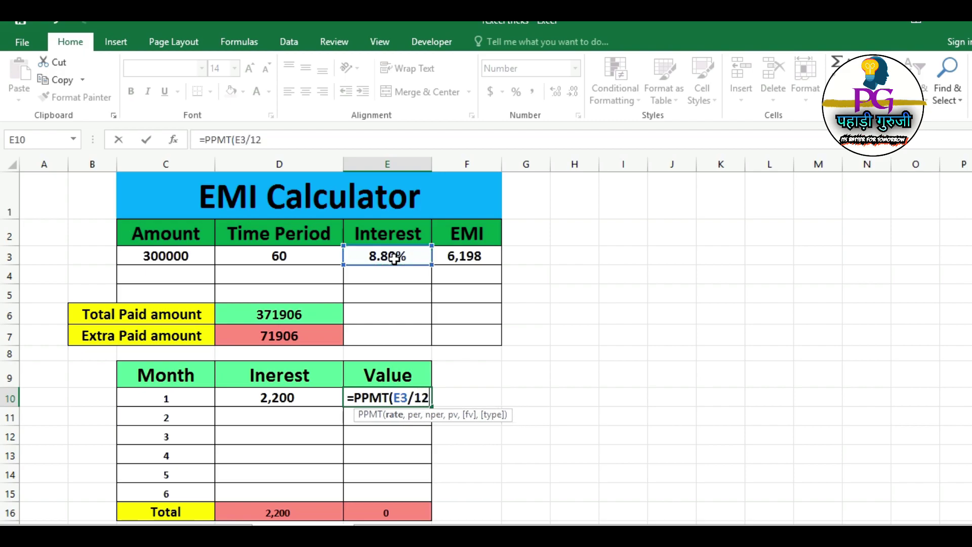
type(",")
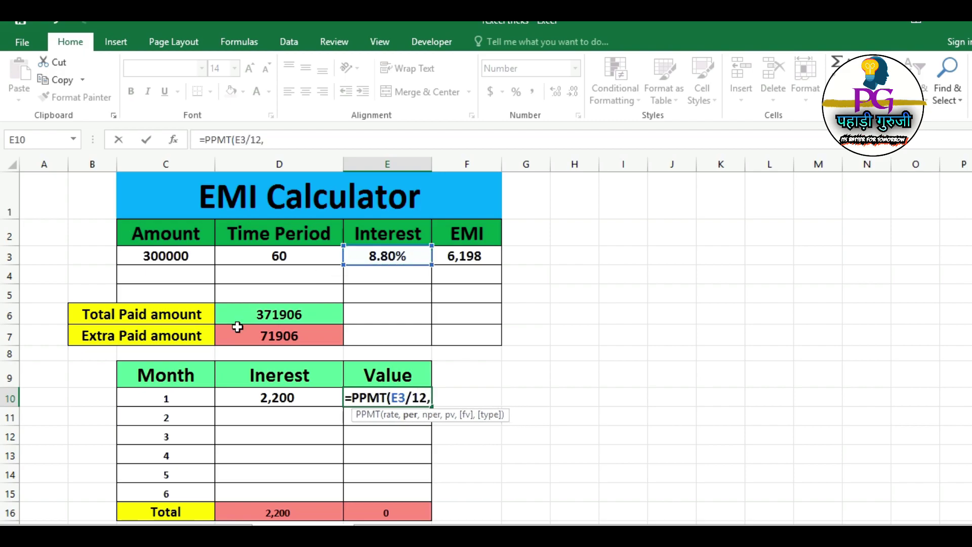
left_click(187, 406)
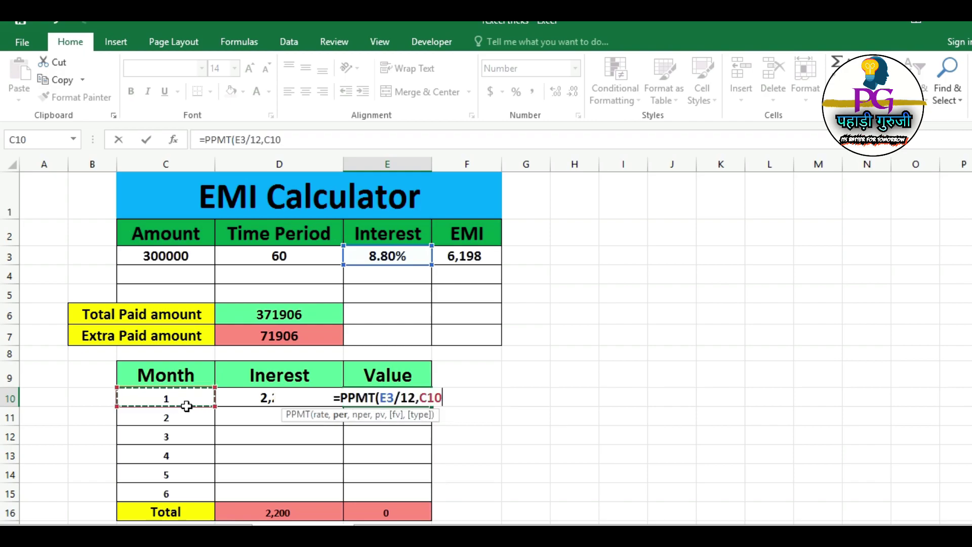
type(",")
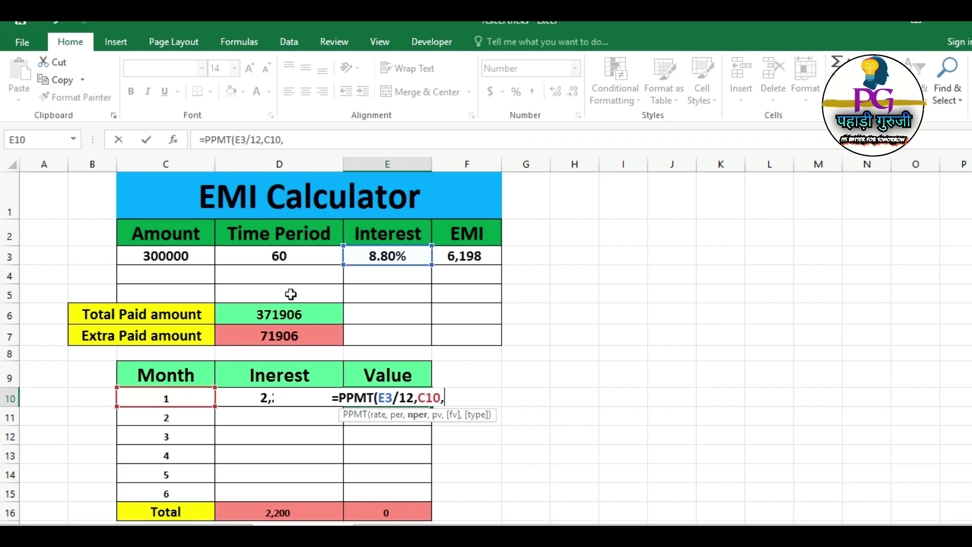
left_click(284, 260)
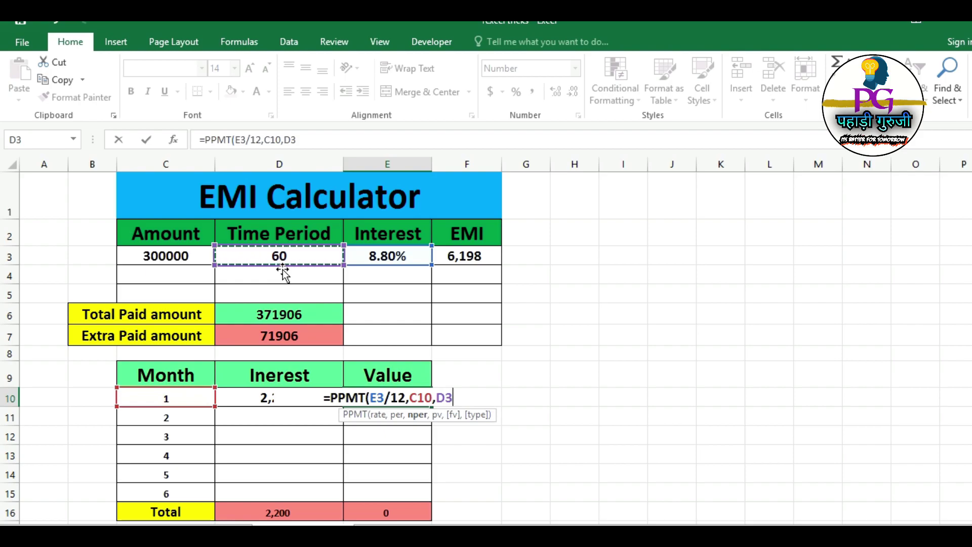
type(",")
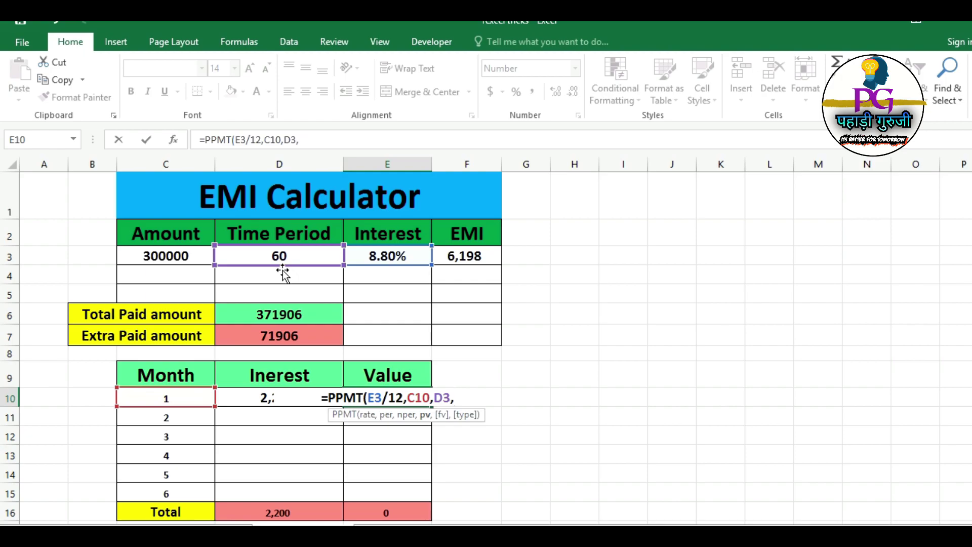
type("-")
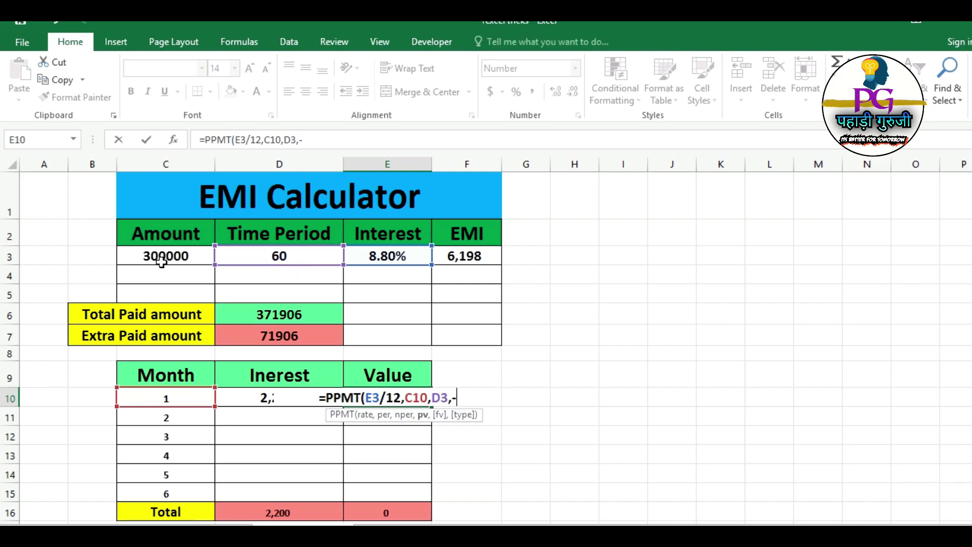
left_click(161, 261)
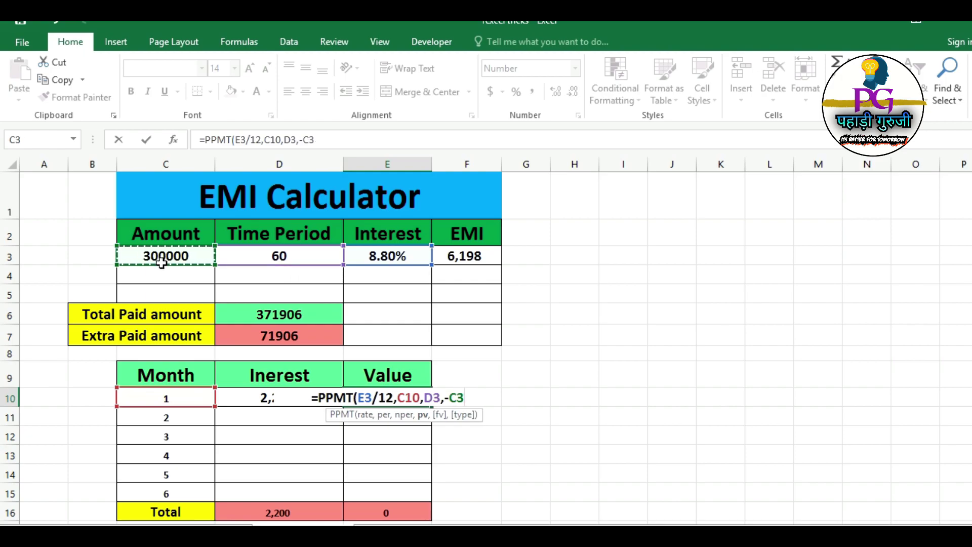
type(")")
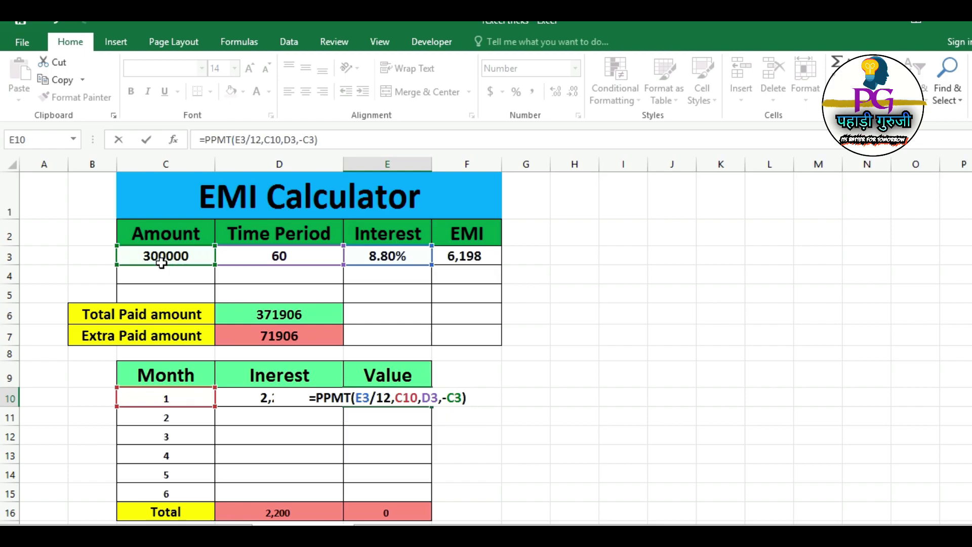
key("Return")
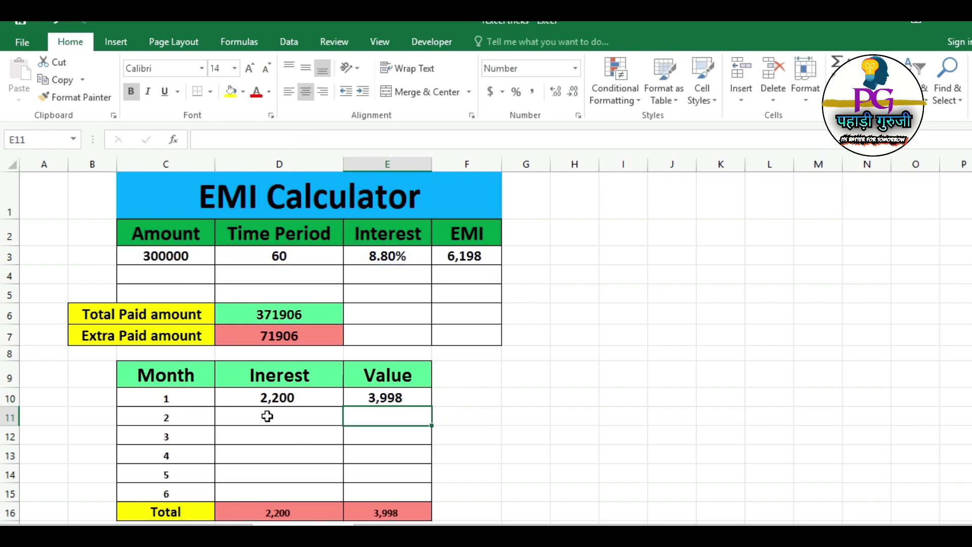
left_click_drag(263, 398, 450, 405)
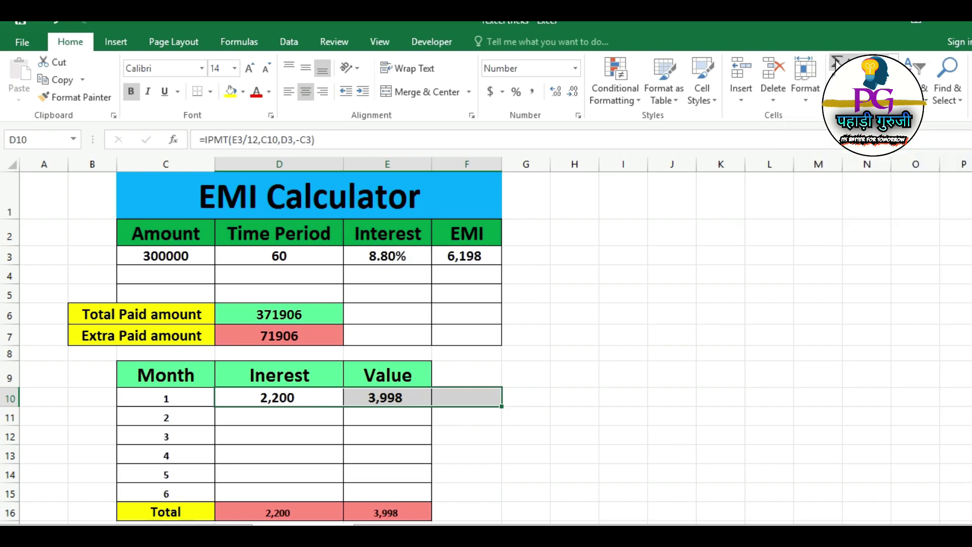
left_click(836, 62)
left_click(494, 399)
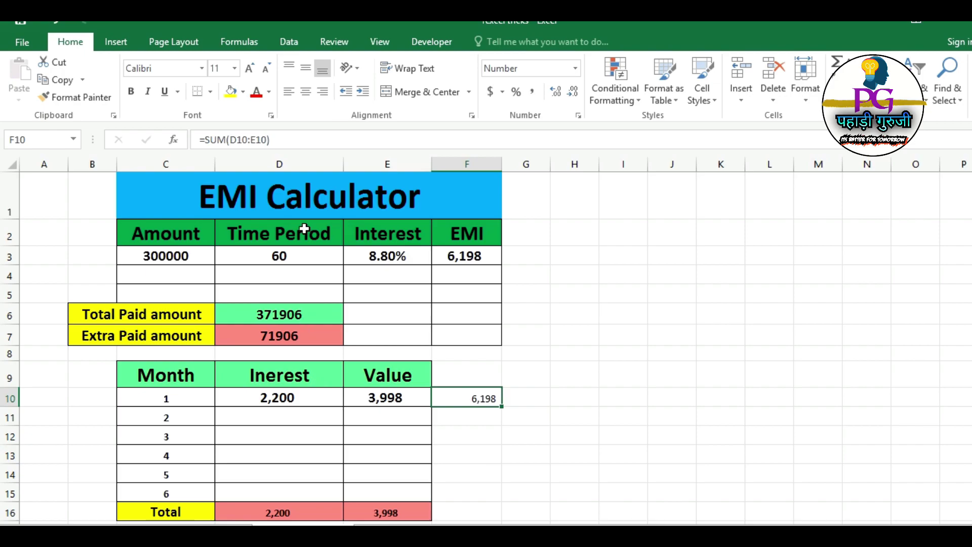
left_click(232, 92)
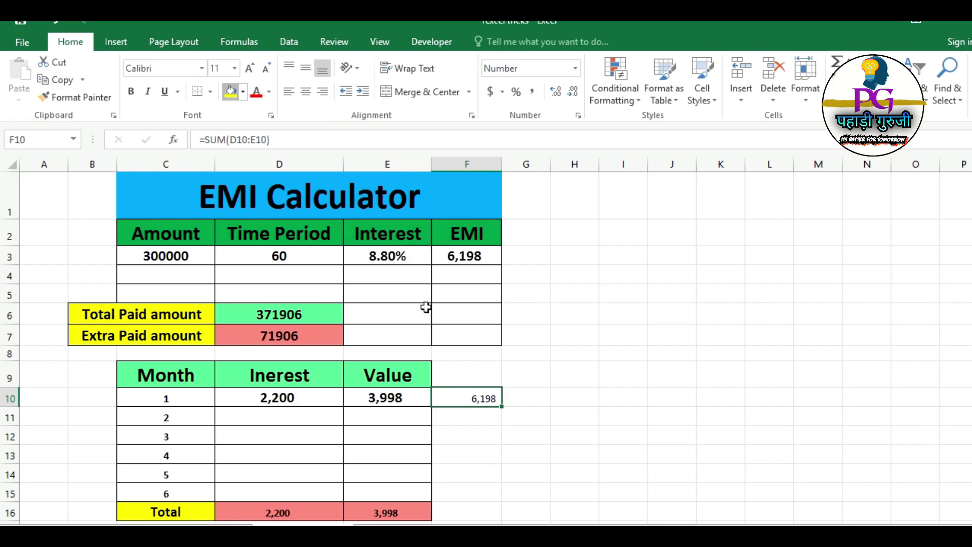
left_click(475, 255)
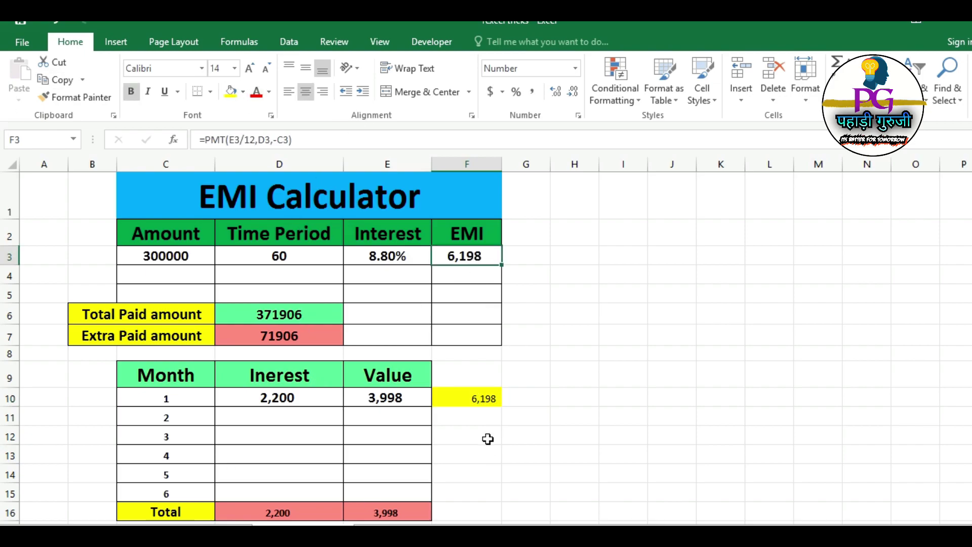
left_click(484, 398)
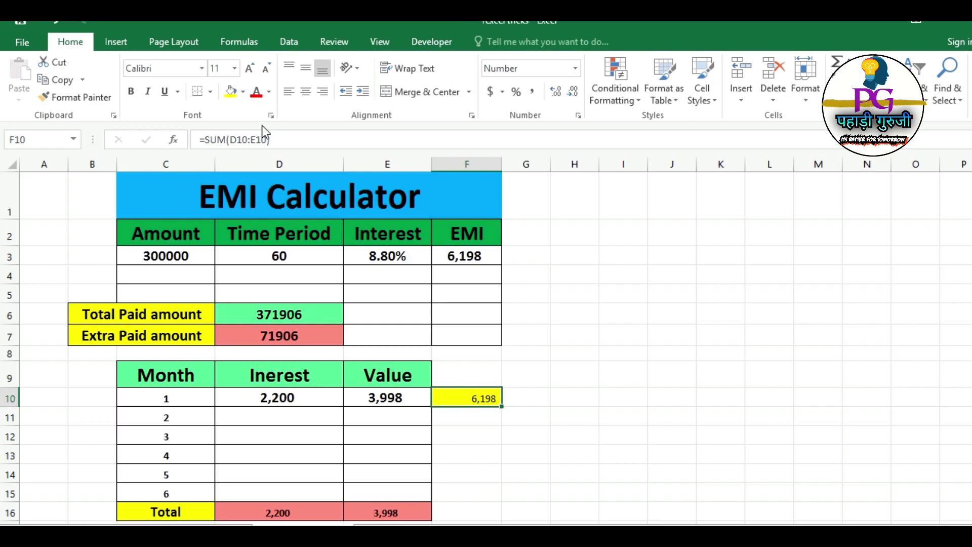
left_click(211, 92)
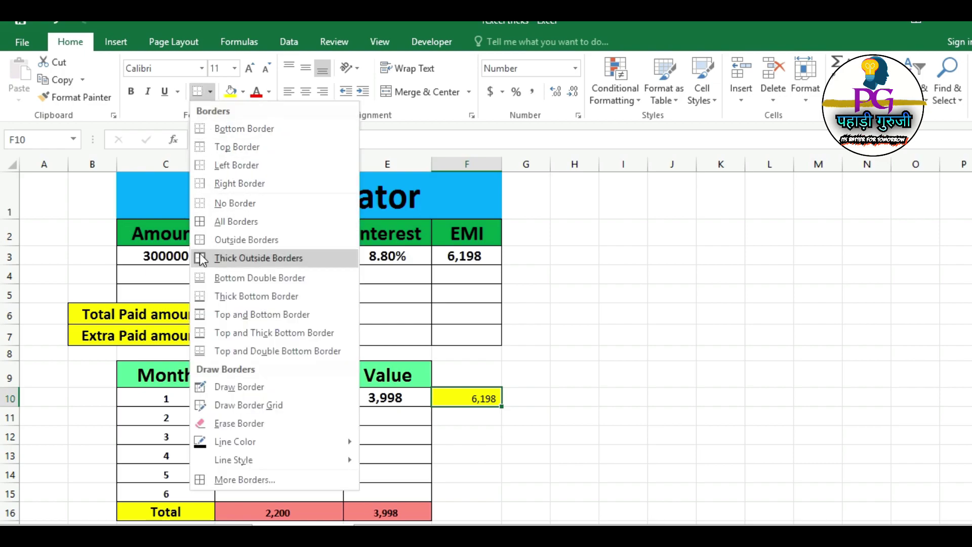
left_click(208, 221)
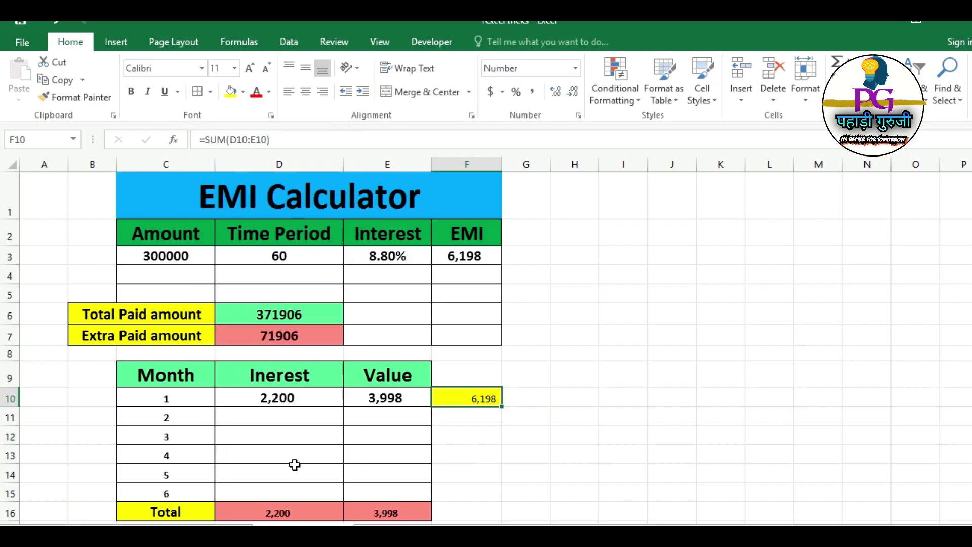
left_click(289, 418)
left_click(274, 403)
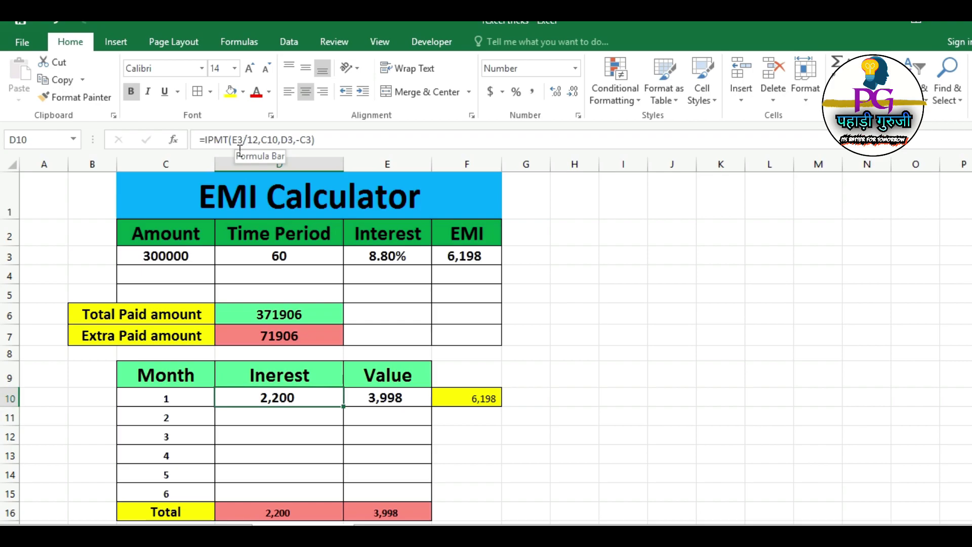
Make the E3, D3 and C3 references in D10's IPMT formula absolute
left_click(240, 145)
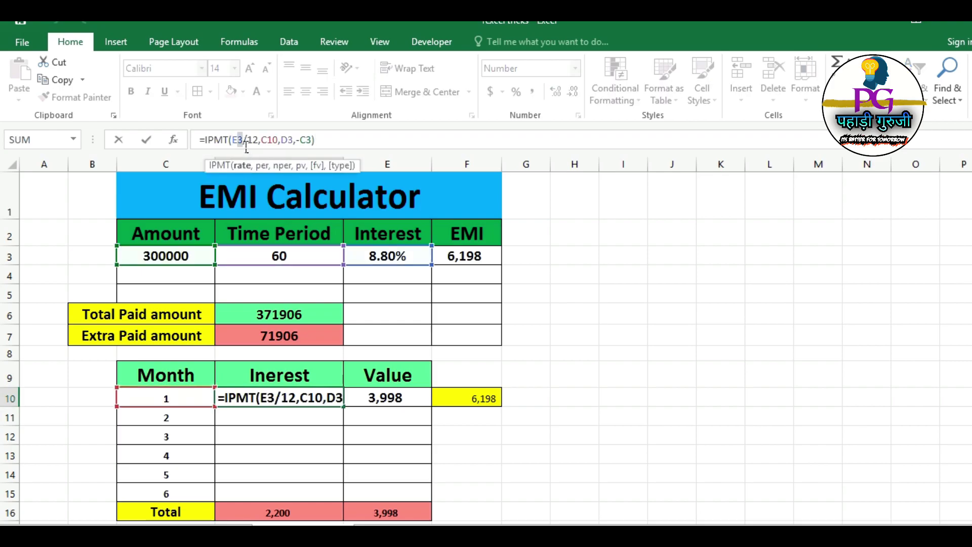
double_click(238, 141)
key("F4")
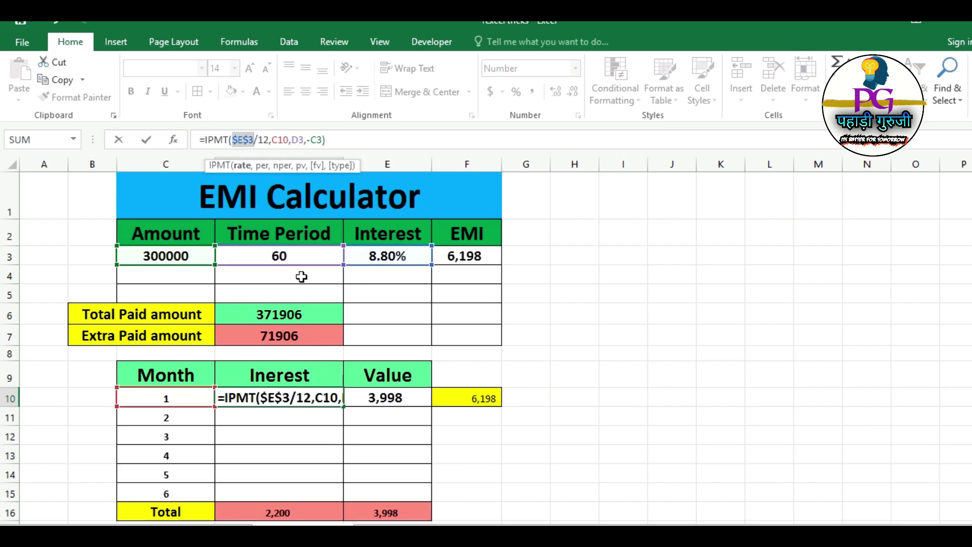
double_click(302, 147)
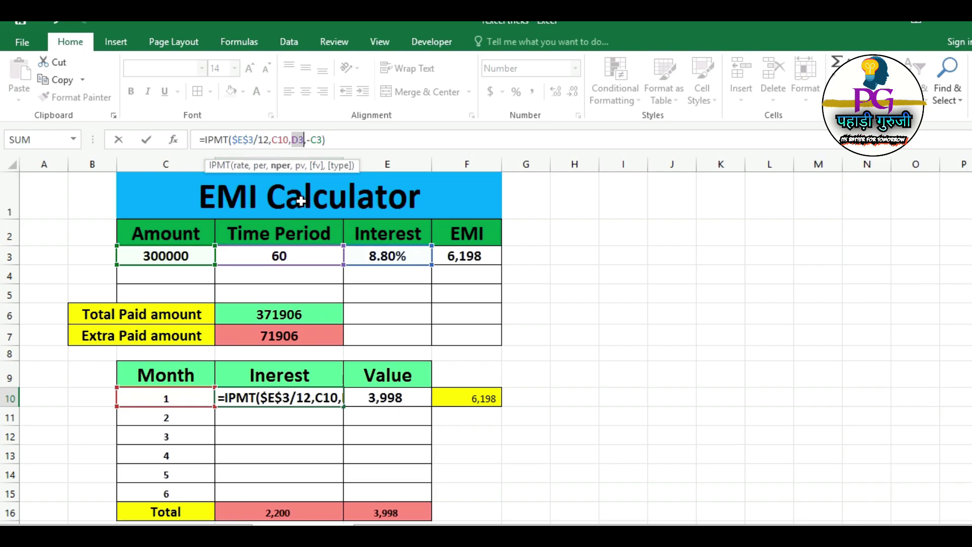
type("4")
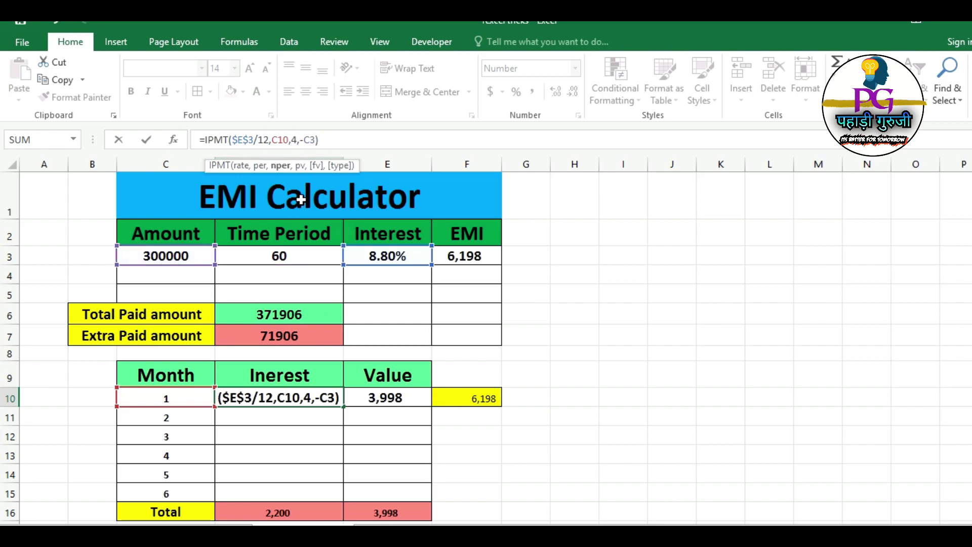
key("ctrl+z")
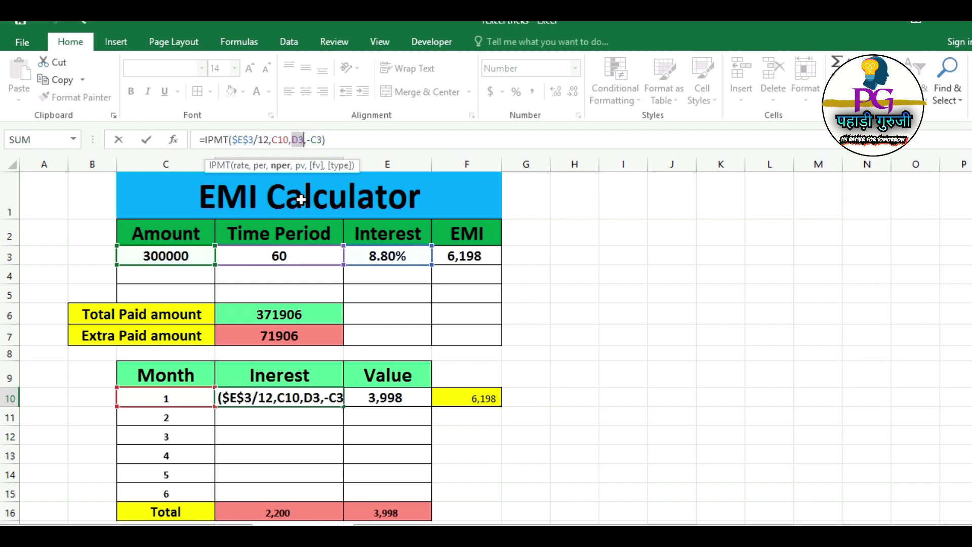
key("F4")
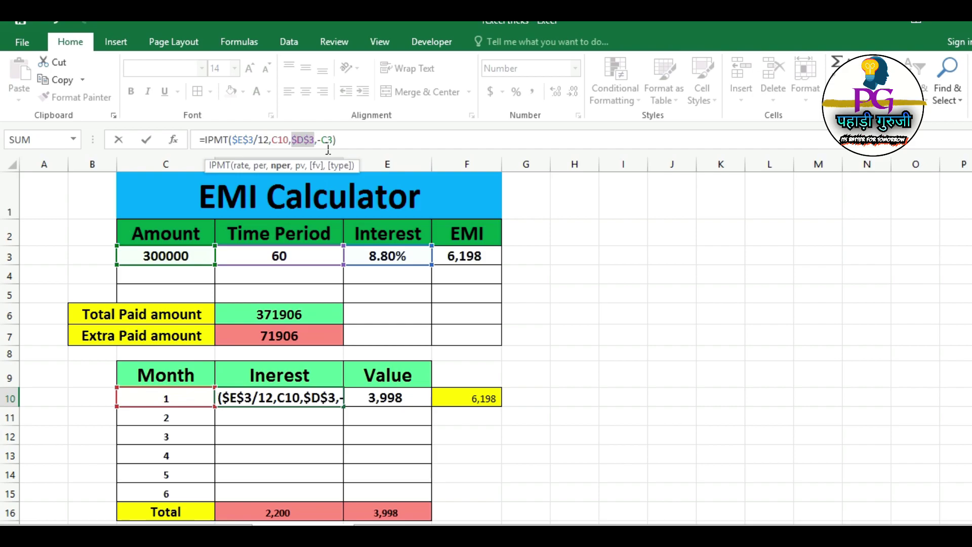
left_click_drag(321, 147, 333, 146)
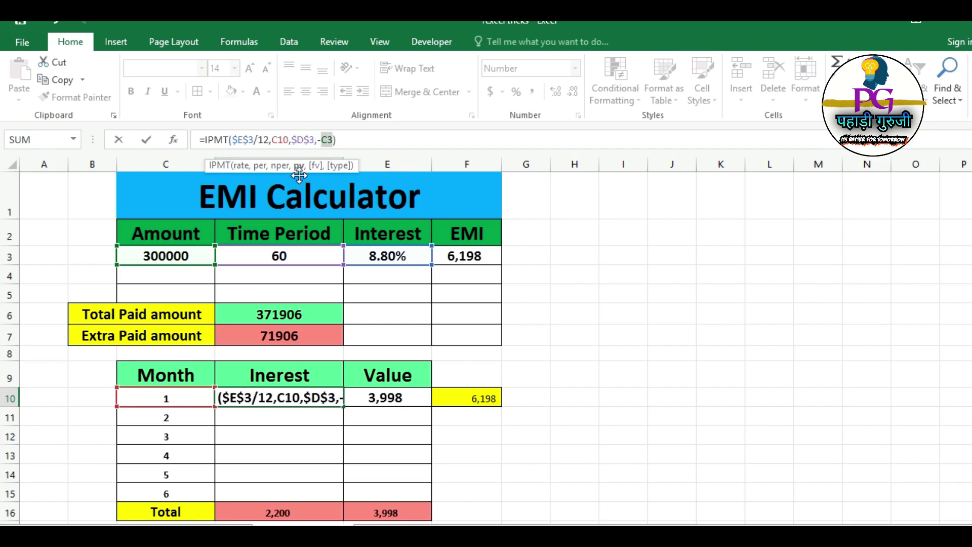
key("F4")
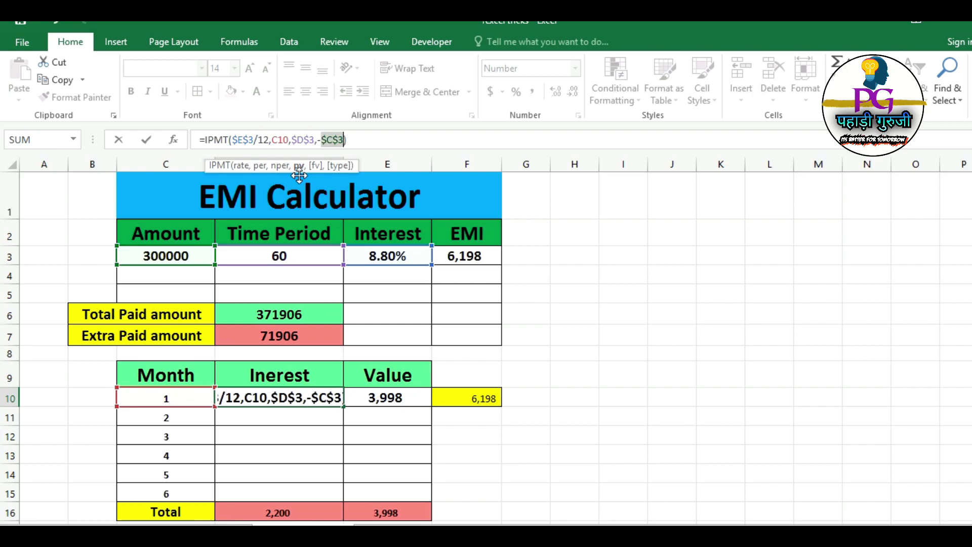
key("Return")
Fill the interest formula down to D15, giving 2,171 to 2,051 and a 12,756 total
left_click(291, 404)
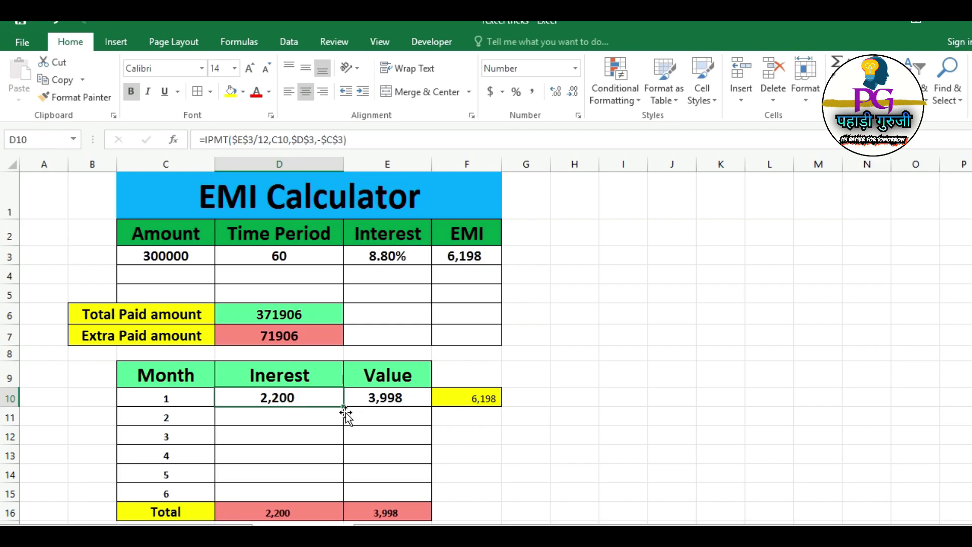
left_click_drag(348, 415, 343, 511)
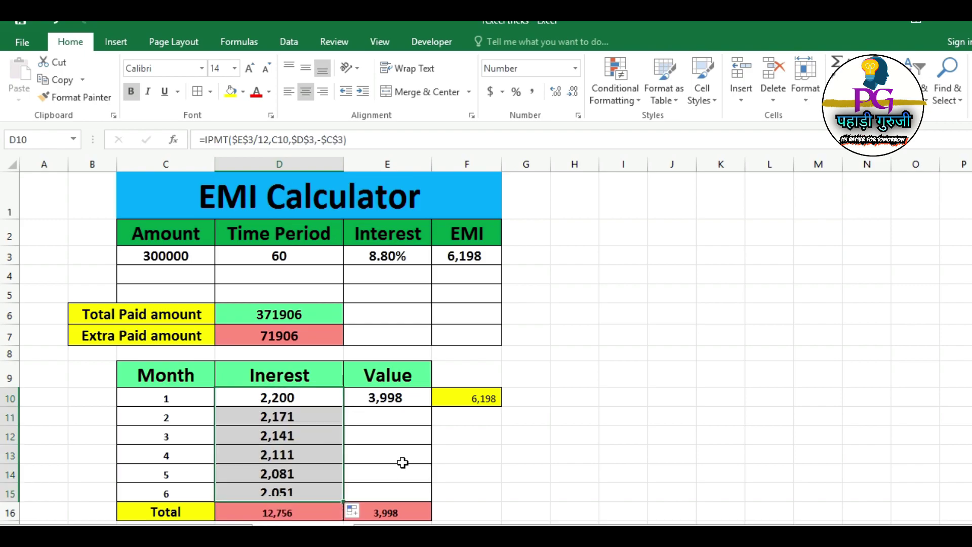
left_click(394, 404)
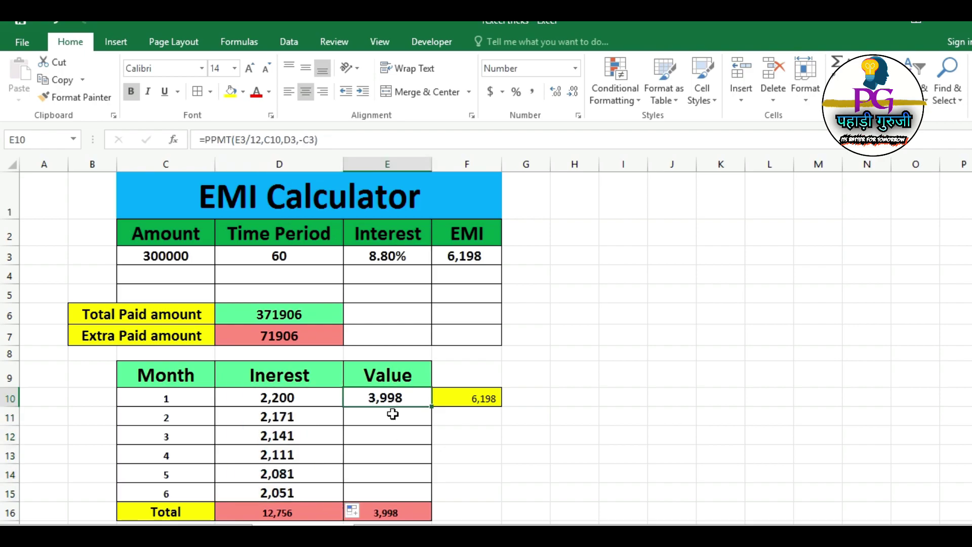
Make the E3, D3 and C3 references in E10's PPMT formula absolute
double_click(242, 146)
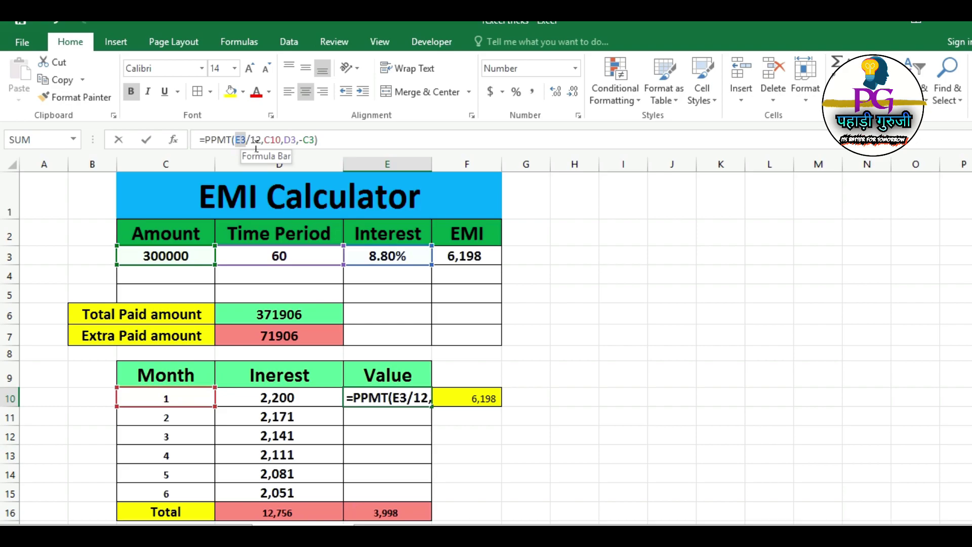
key("F4")
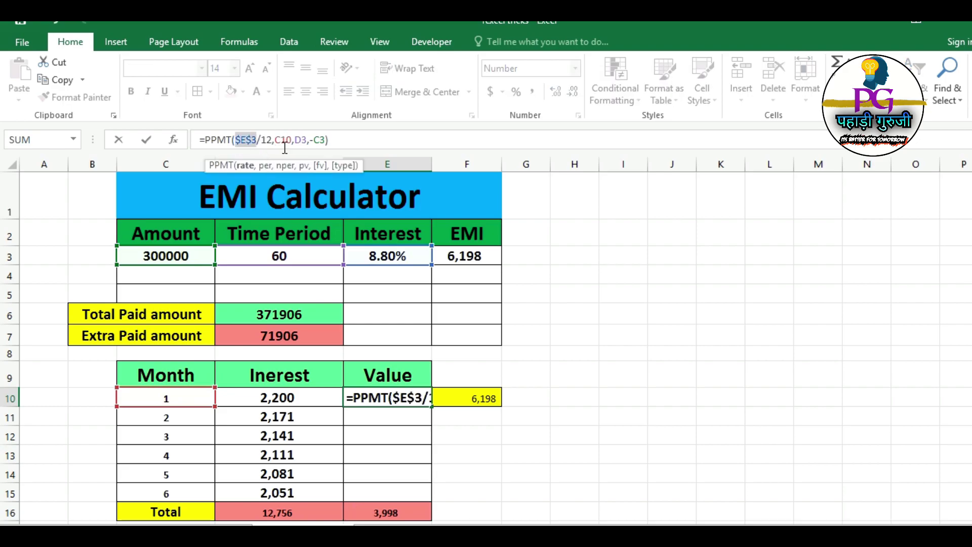
double_click(282, 144)
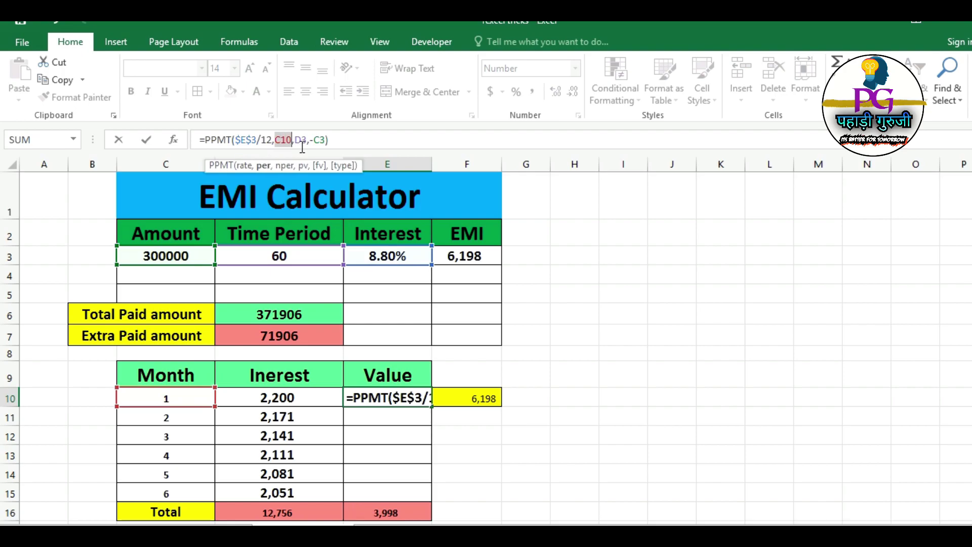
double_click(302, 145)
key("F4")
double_click(332, 146)
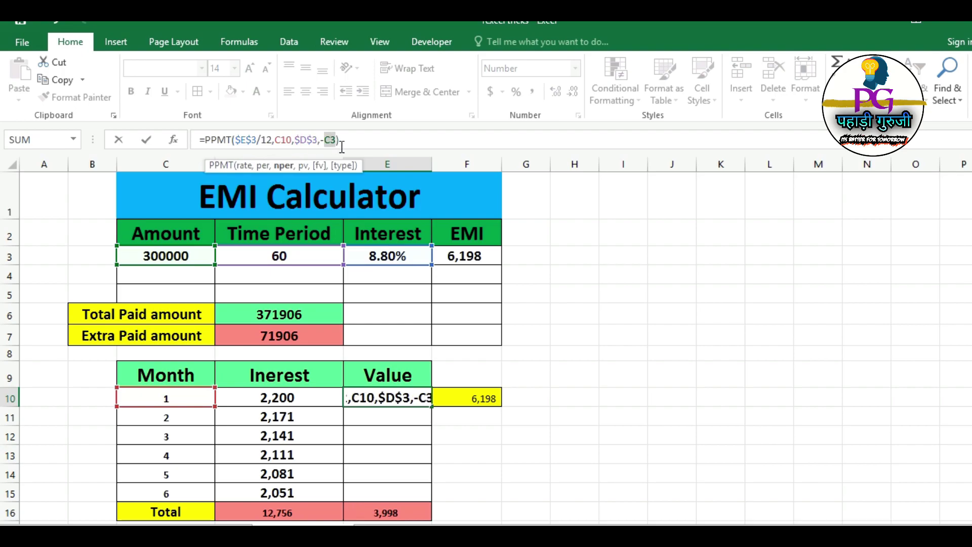
key("F4")
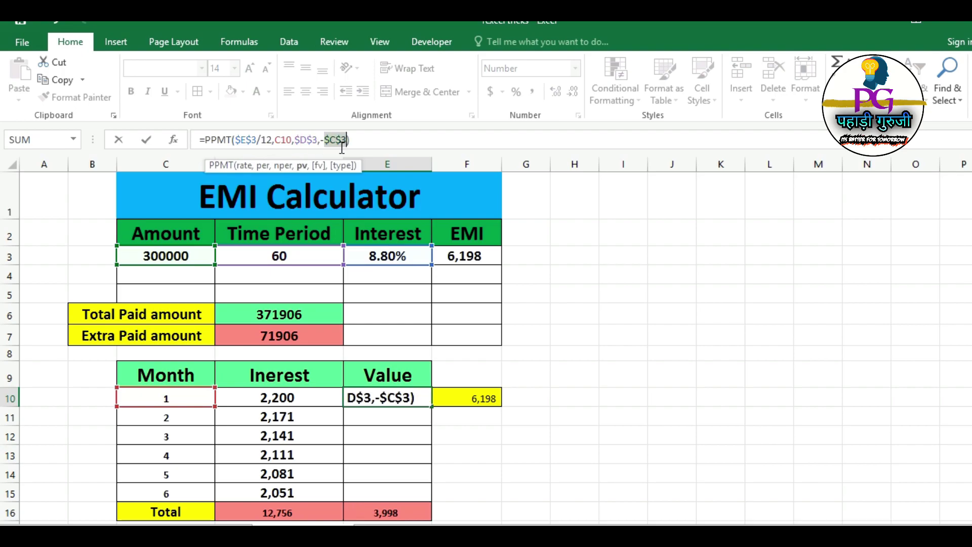
key("Return")
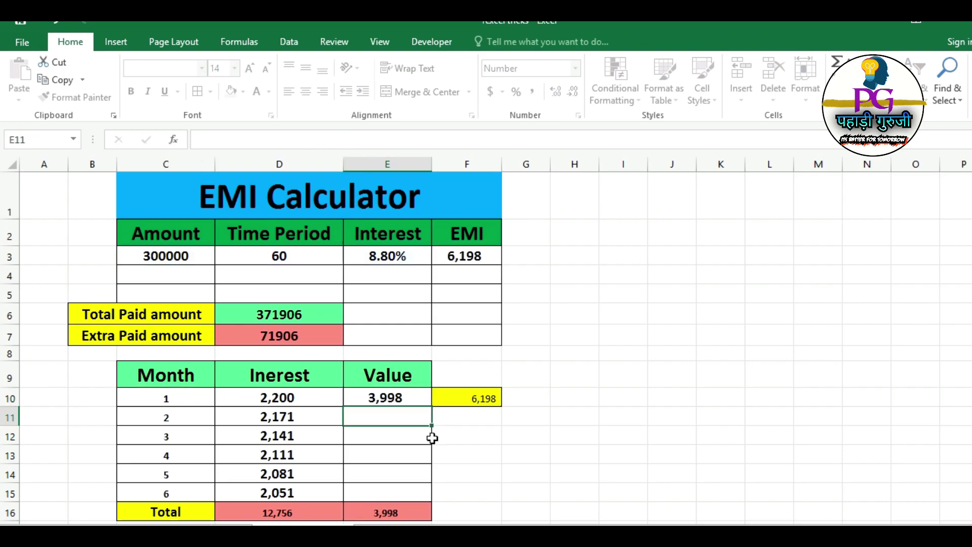
Fill the principal formula down to E15, giving 4,028 to 4,147 and a 24,435 total
left_click(403, 397)
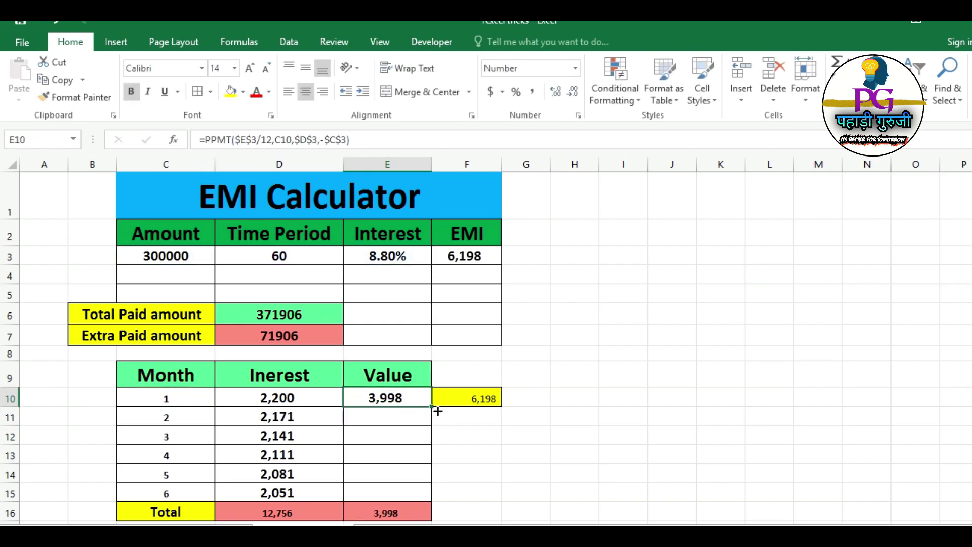
left_click_drag(431, 468, 434, 503)
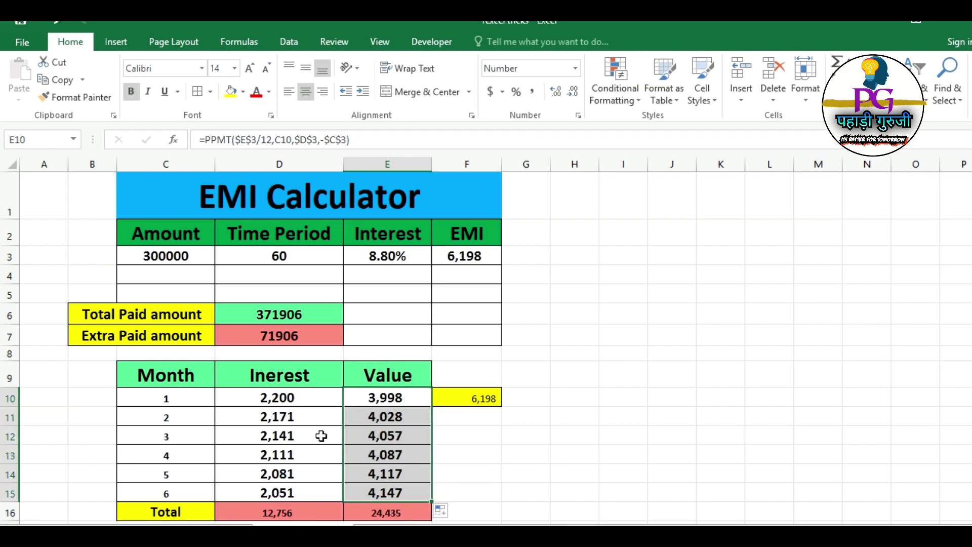
left_click_drag(269, 421, 394, 427)
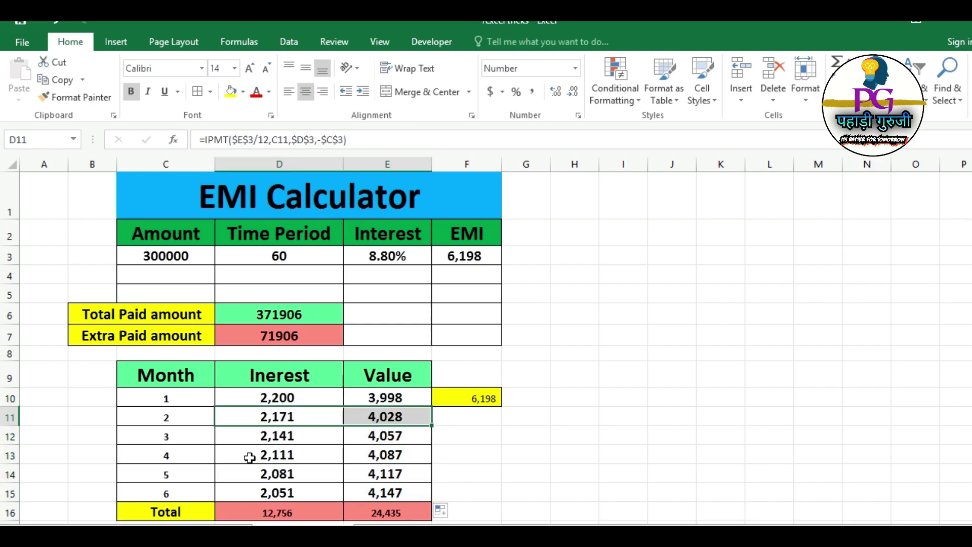
left_click(325, 454)
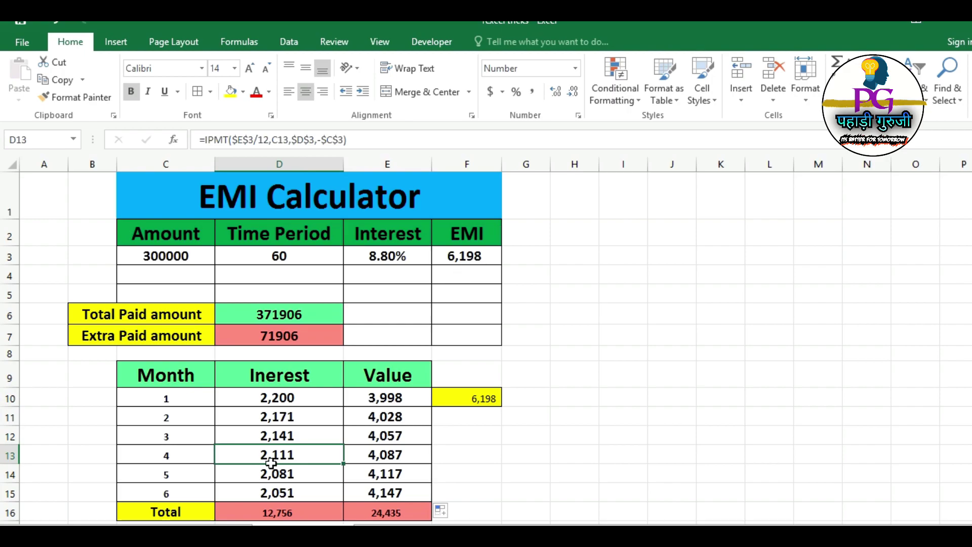
left_click(273, 424)
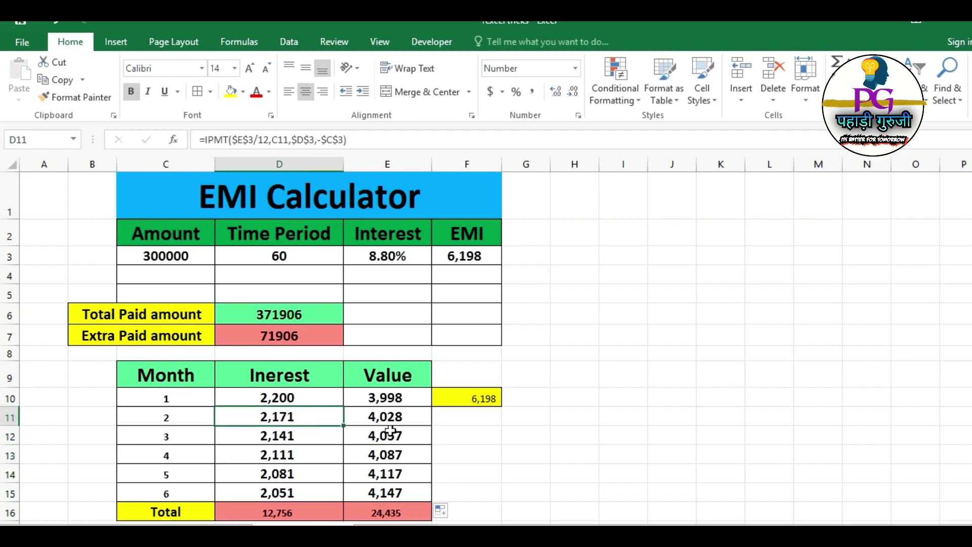
mouse_move(311, 427)
left_mouse_down()
mouse_move(316, 436)
mouse_move(274, 424)
mouse_move(462, 447)
left_mouse_up()
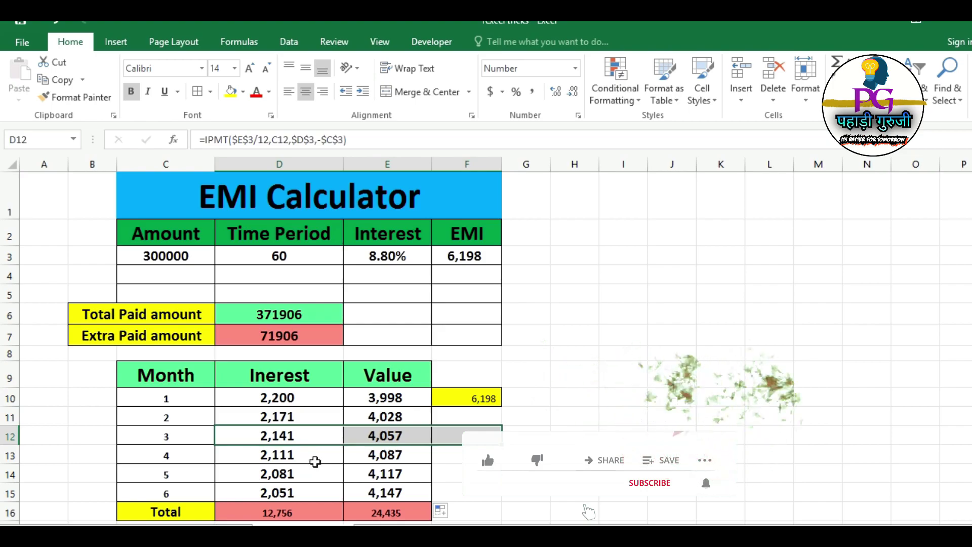
left_click(290, 455)
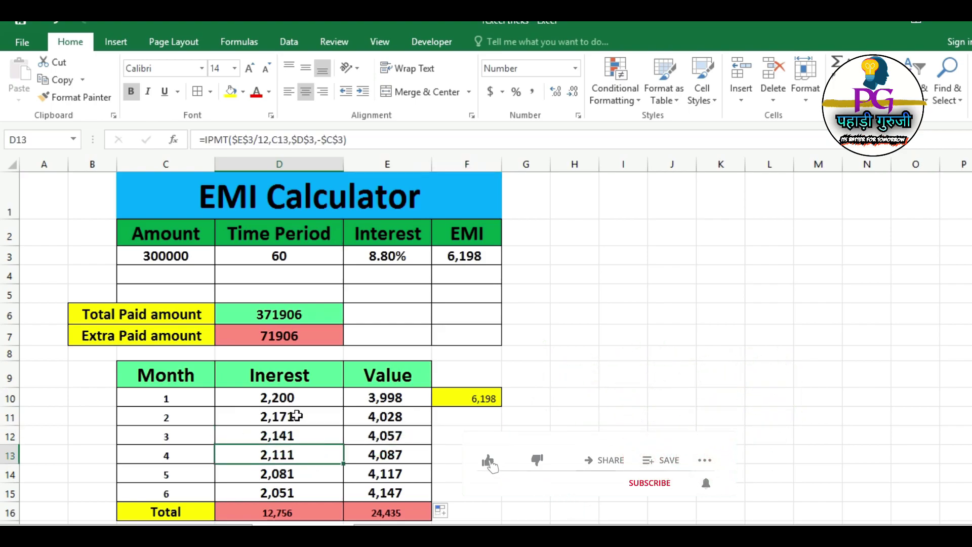